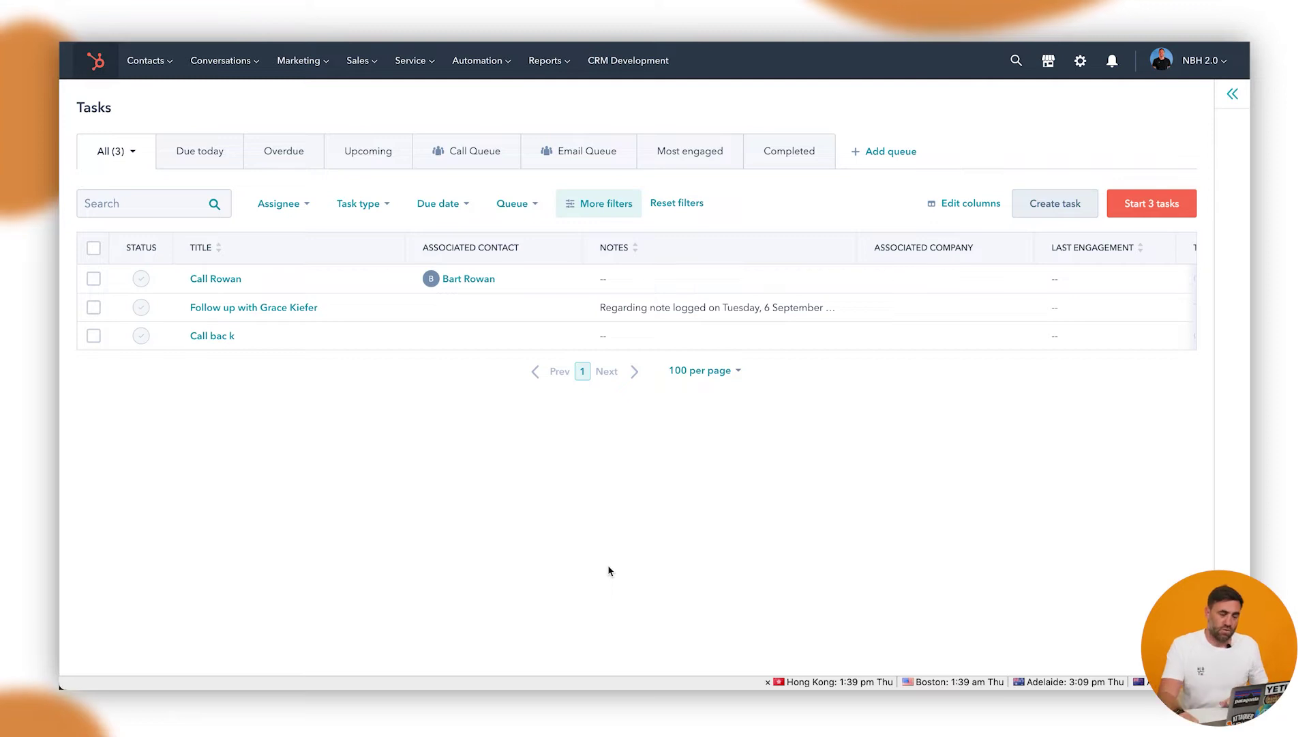
- Open the Sales Forecast page for the NBH Sales Pipeline
mouse_move(371, 71)
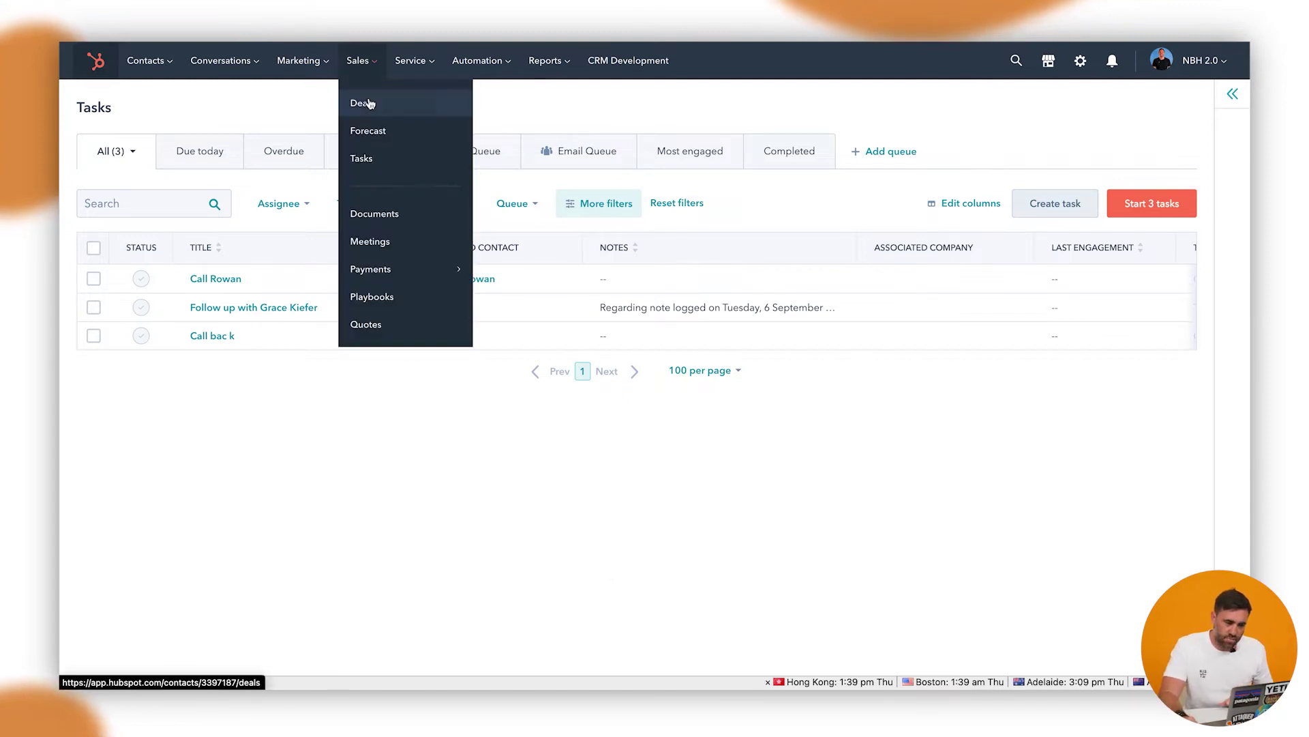
click(368, 132)
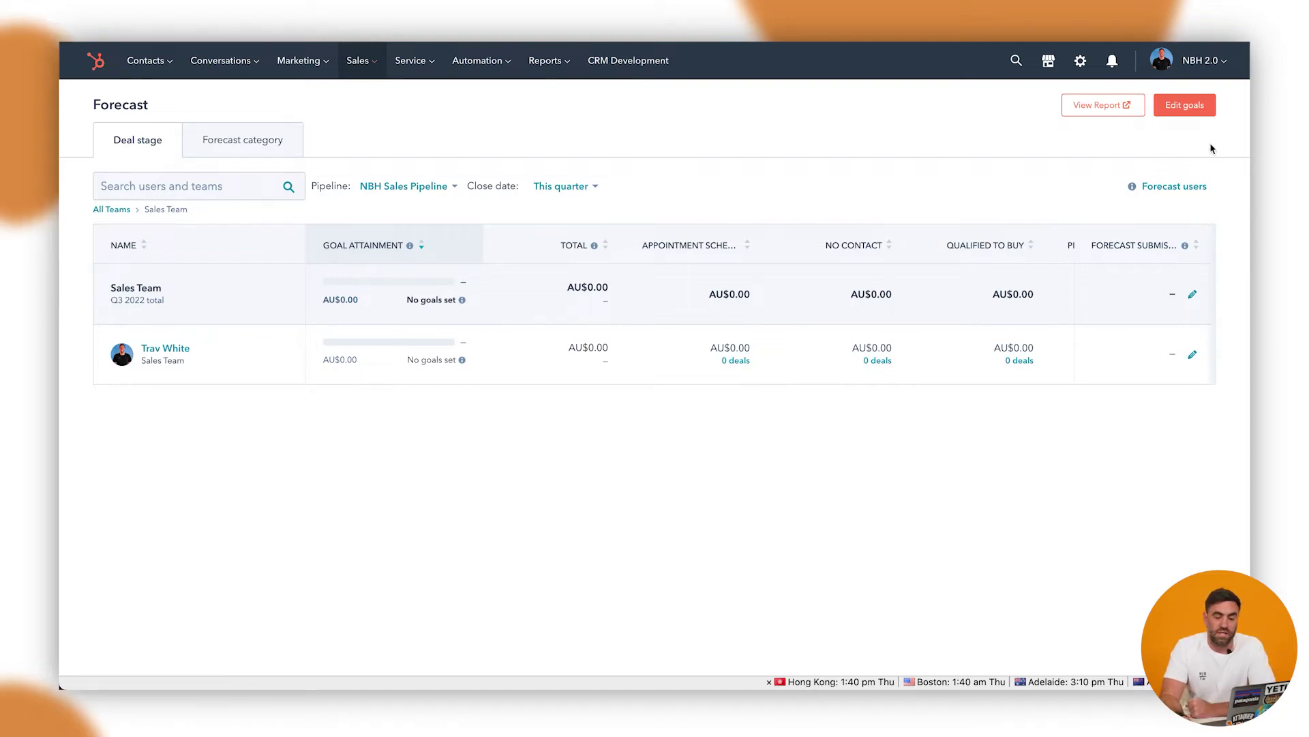
- Enter goal editing and start a new goal in the Create a goal wizard
click(1203, 115)
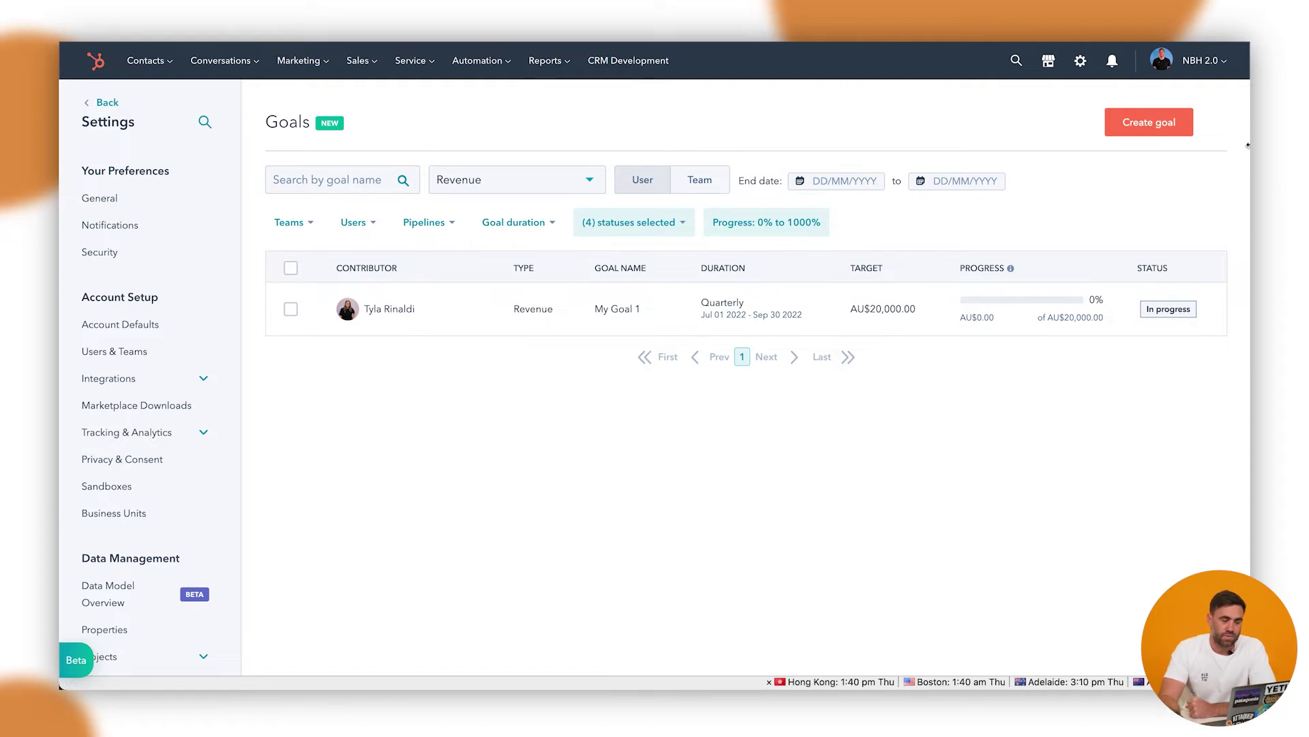
mouse_move(440, 311)
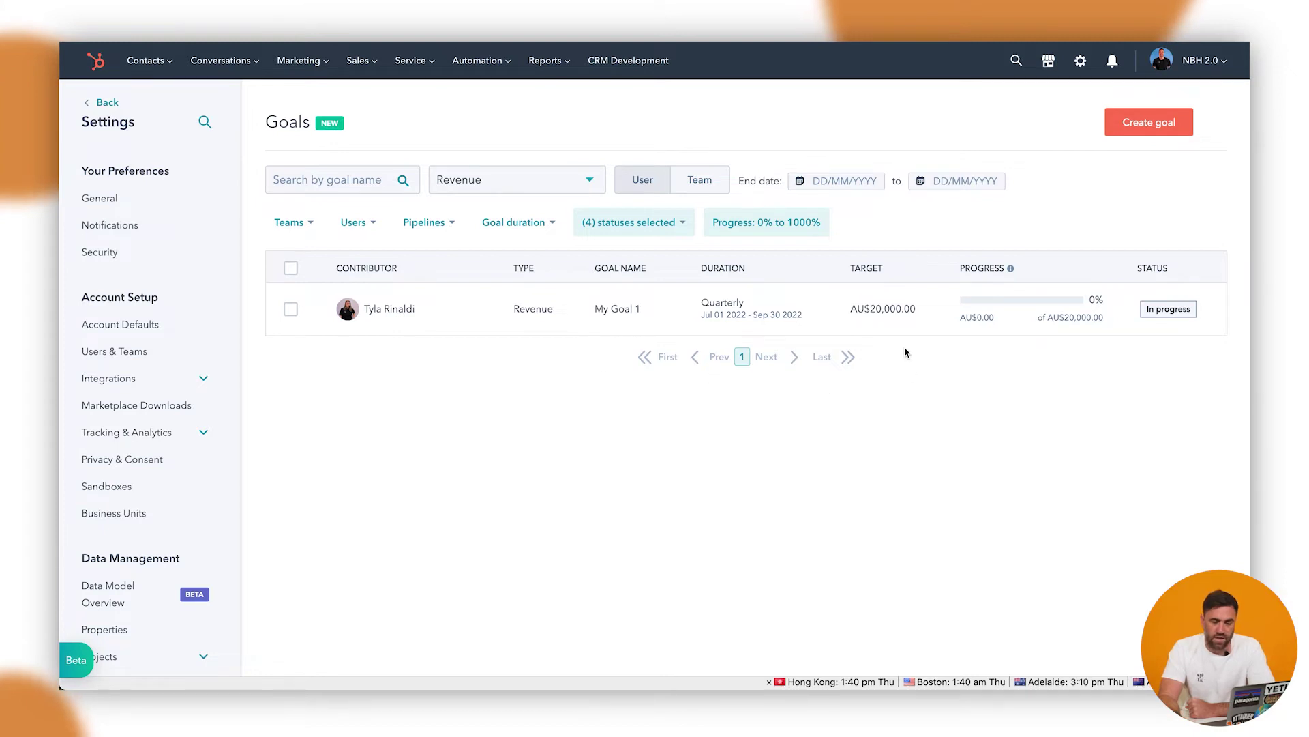
mouse_move(900, 332)
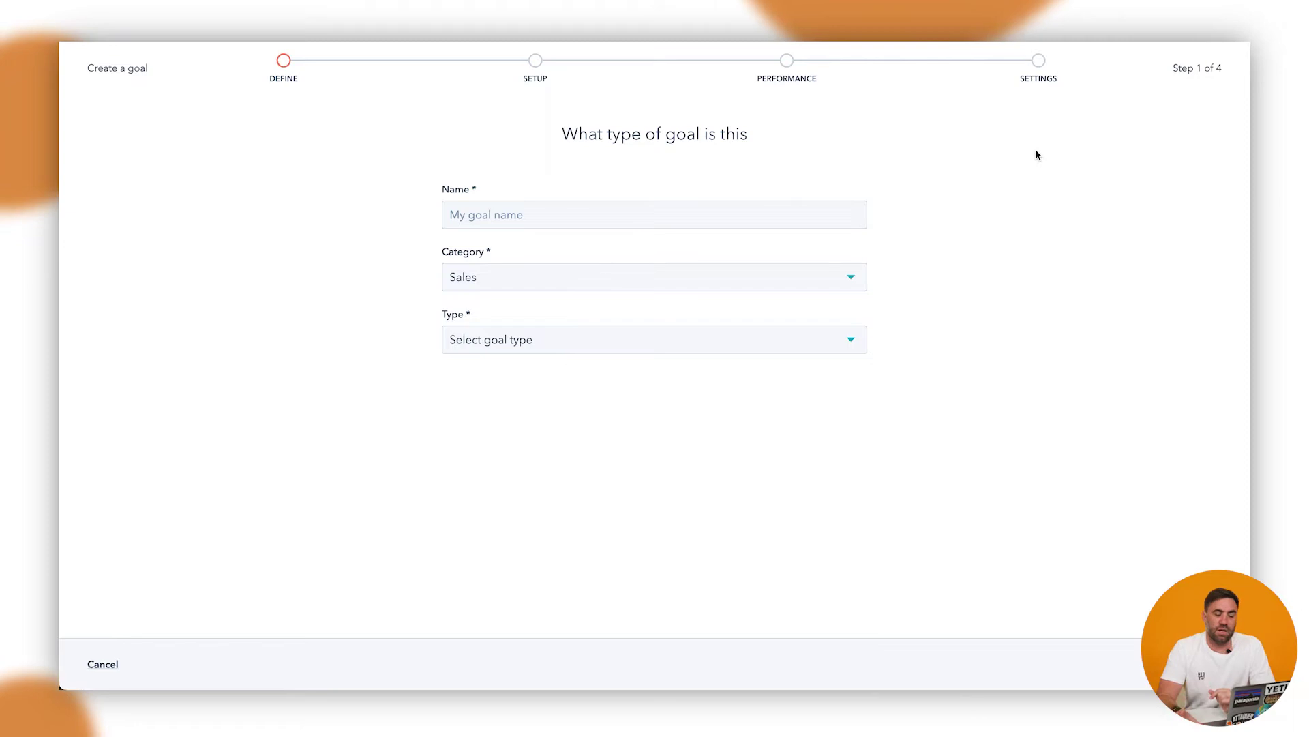
- Name the new goal 'Q4 NBH Sales Targets'
click(618, 202)
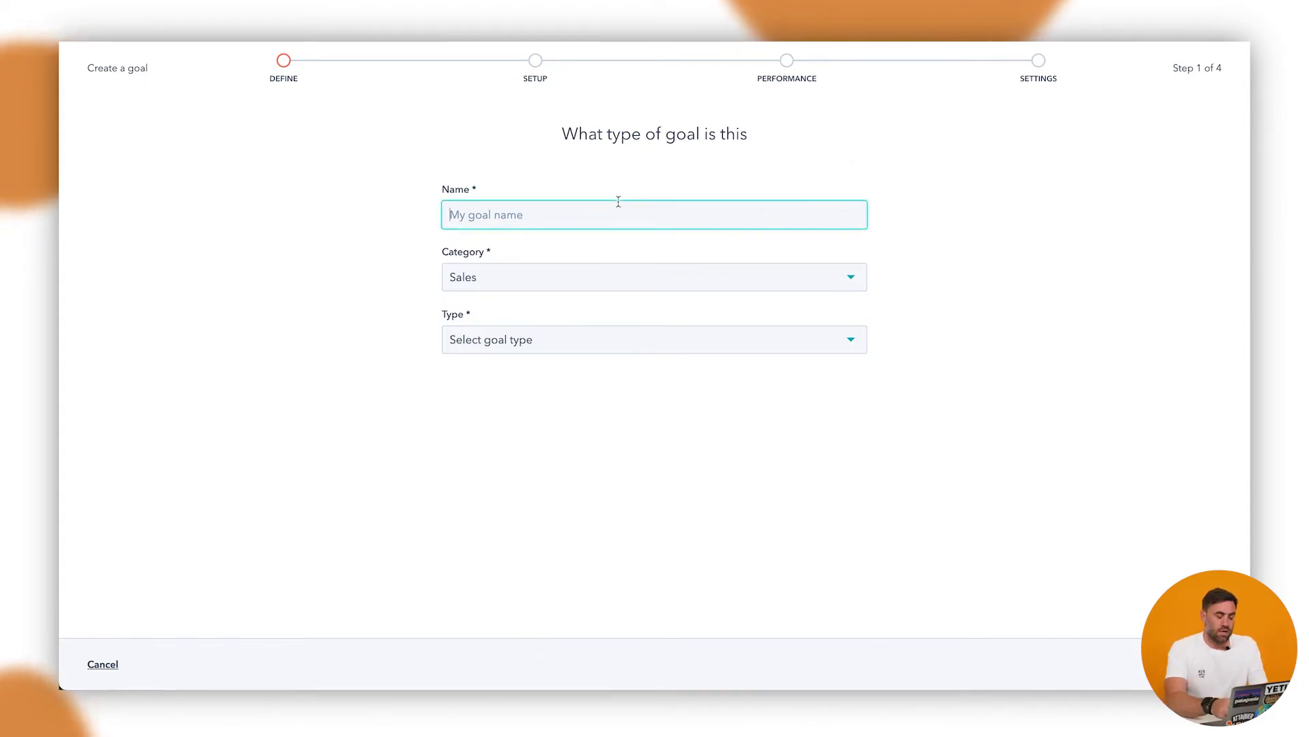
text(Q4 NB H Sal)
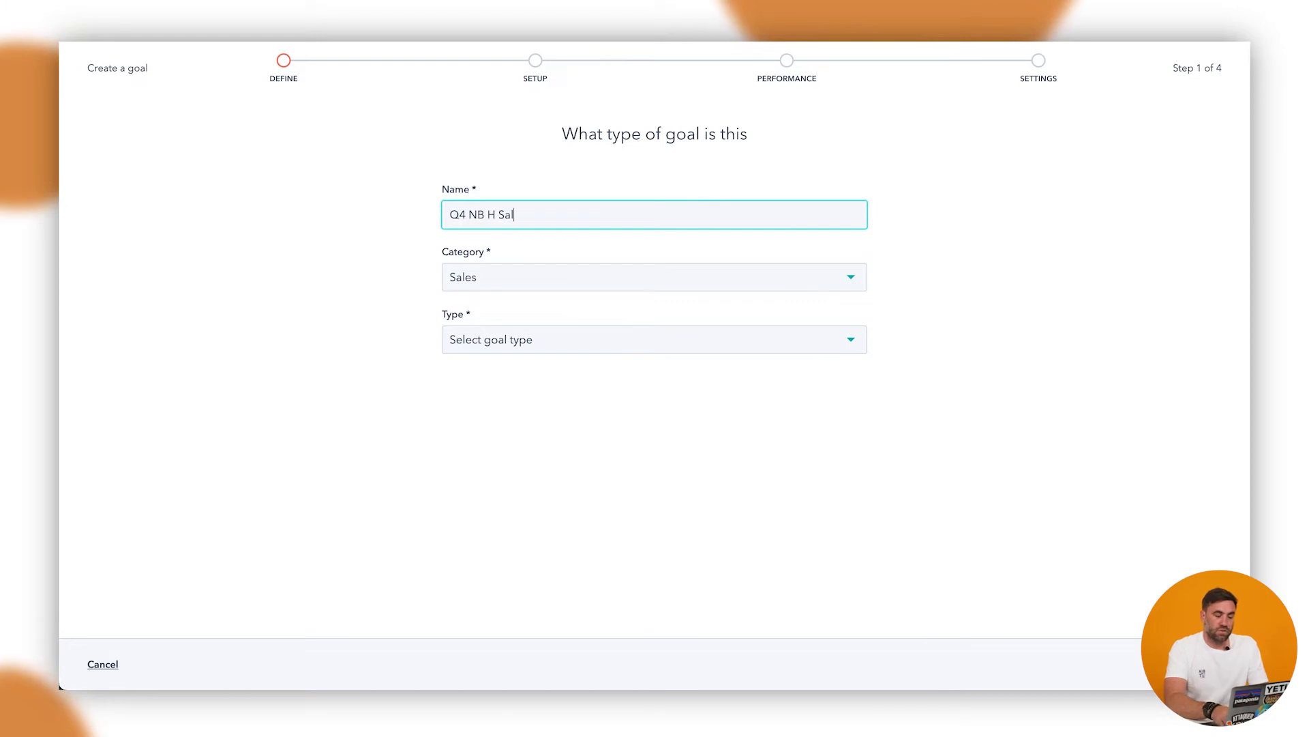
key(BackSpace)
key(BackSpace)
key(BackSpace)
key(BackSpace)
key(BackSpace)
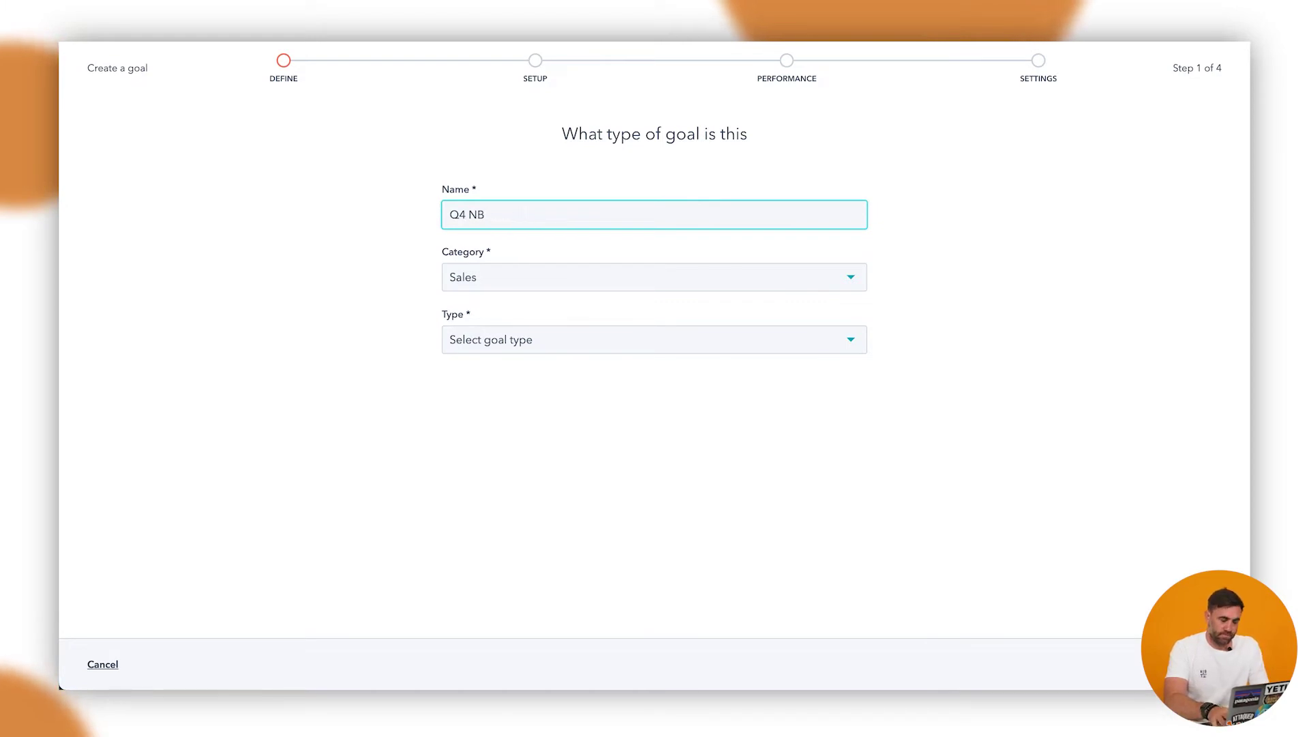
text(H Sales Targets)
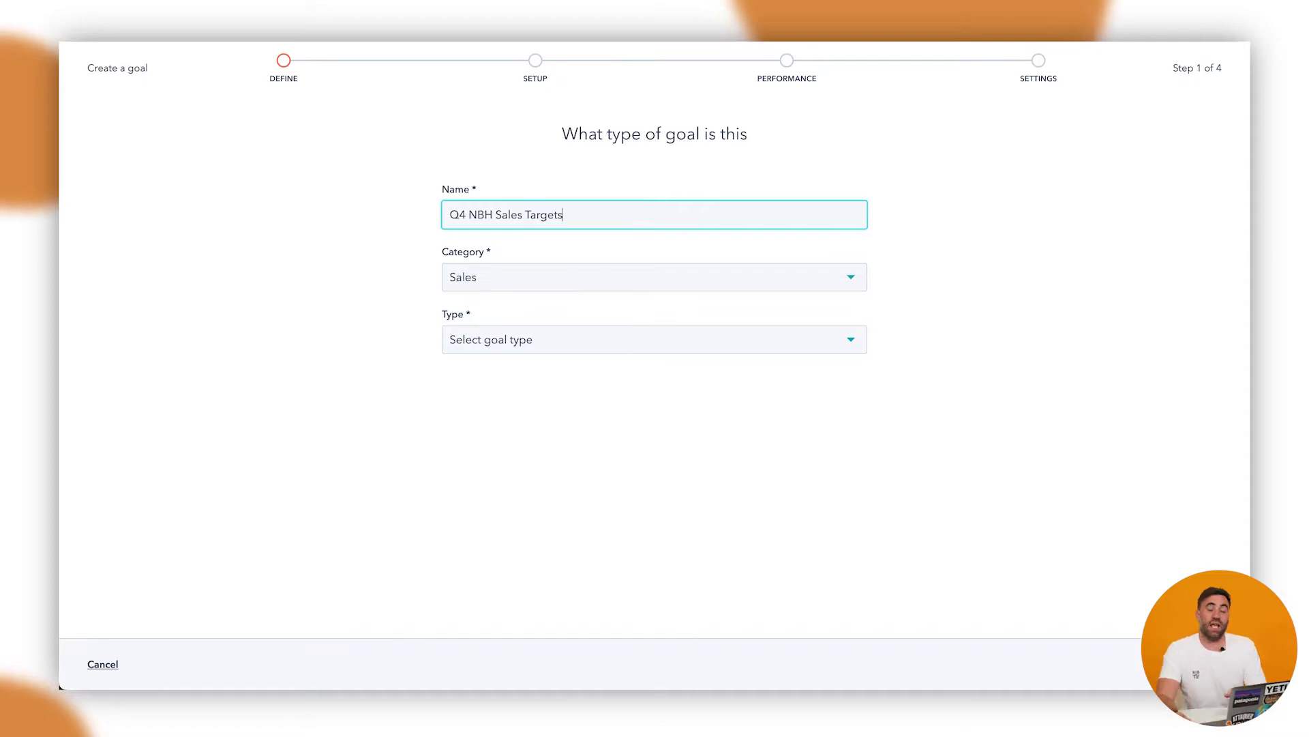
click(491, 285)
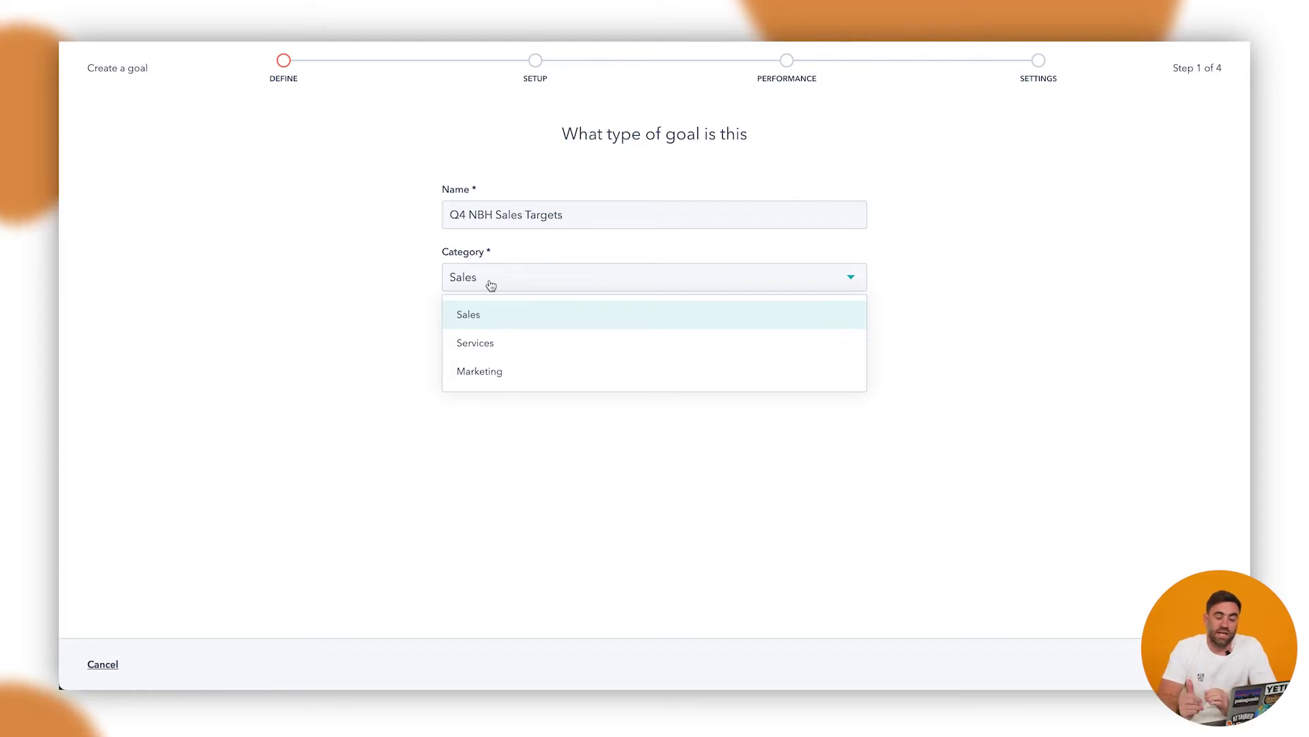
- Compare the Sales and Services goal types, then switch the category to Marketing
click(470, 313)
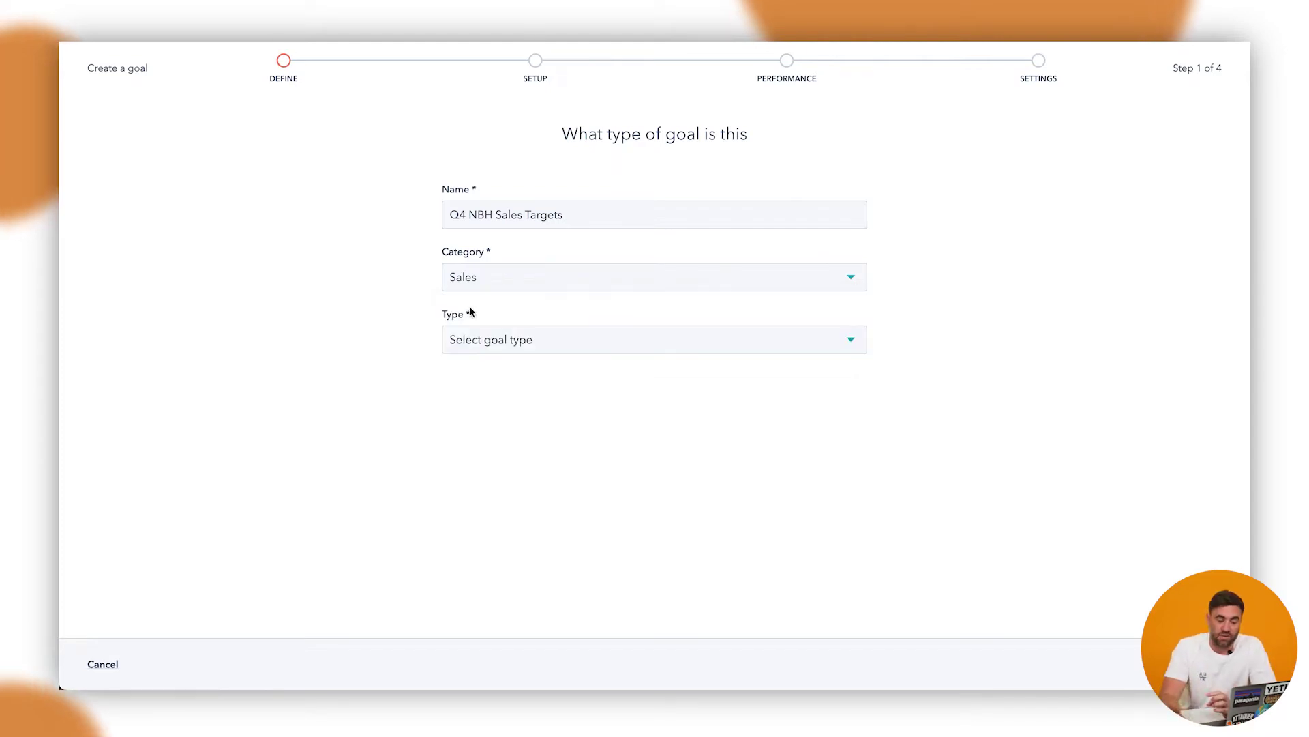
click(477, 349)
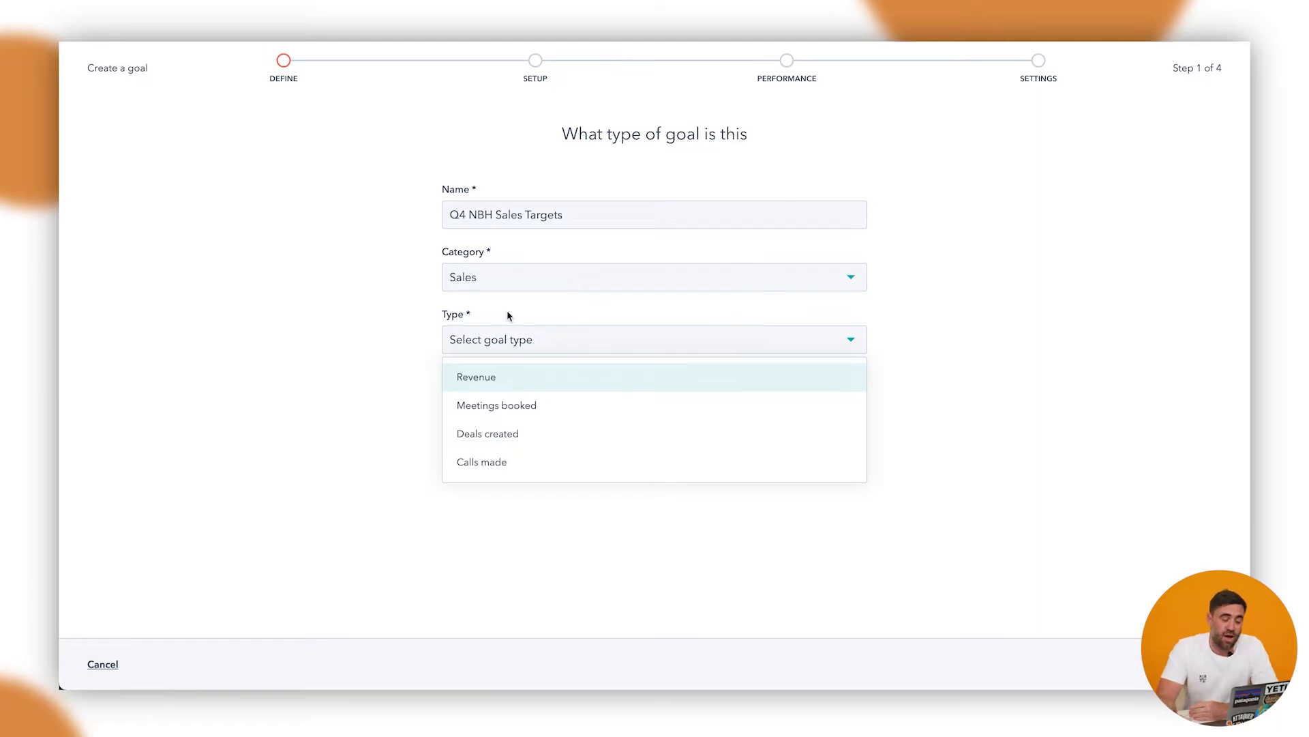
click(472, 281)
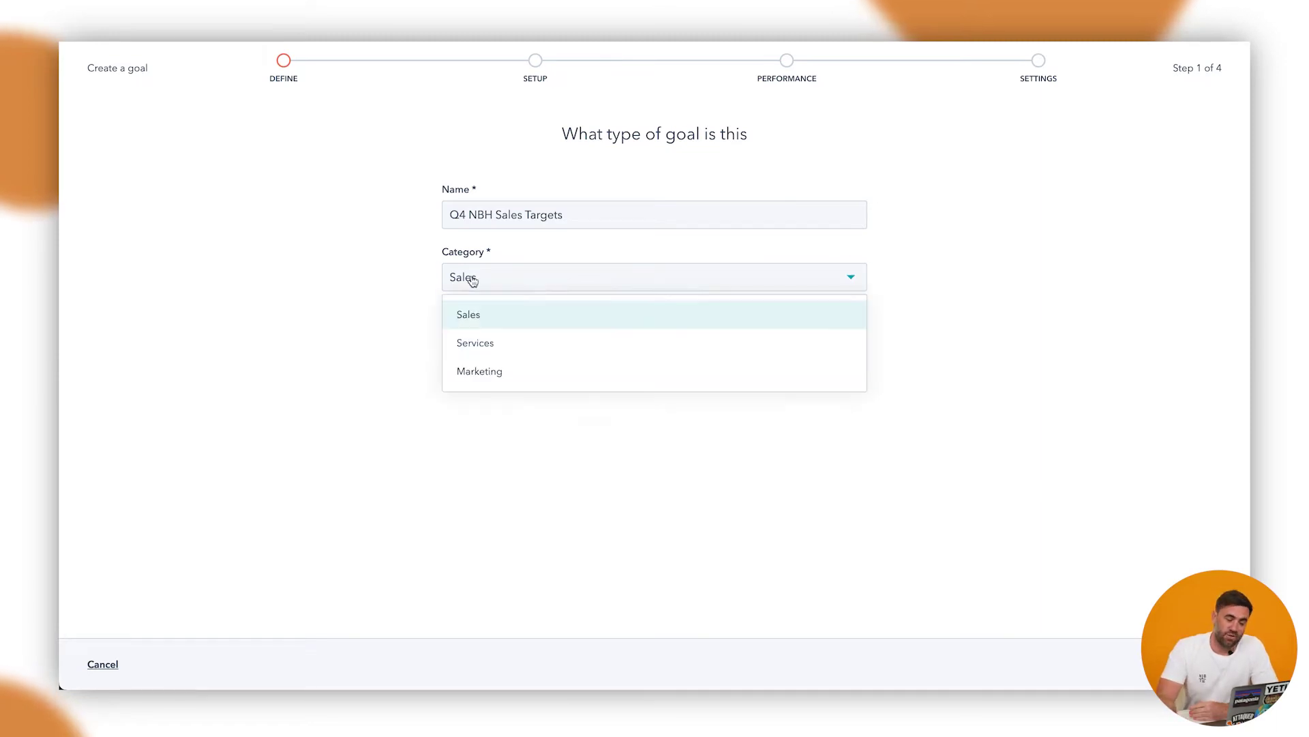
click(495, 347)
click(494, 350)
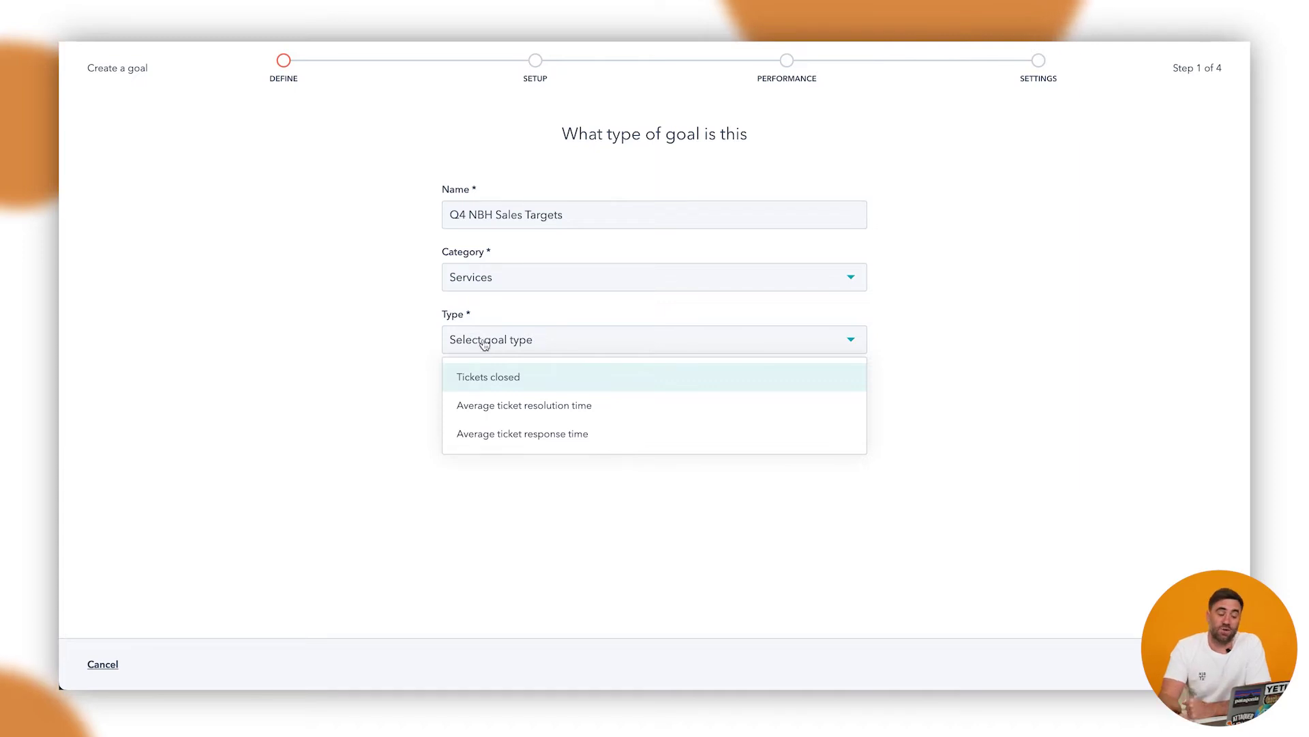
click(488, 289)
click(489, 369)
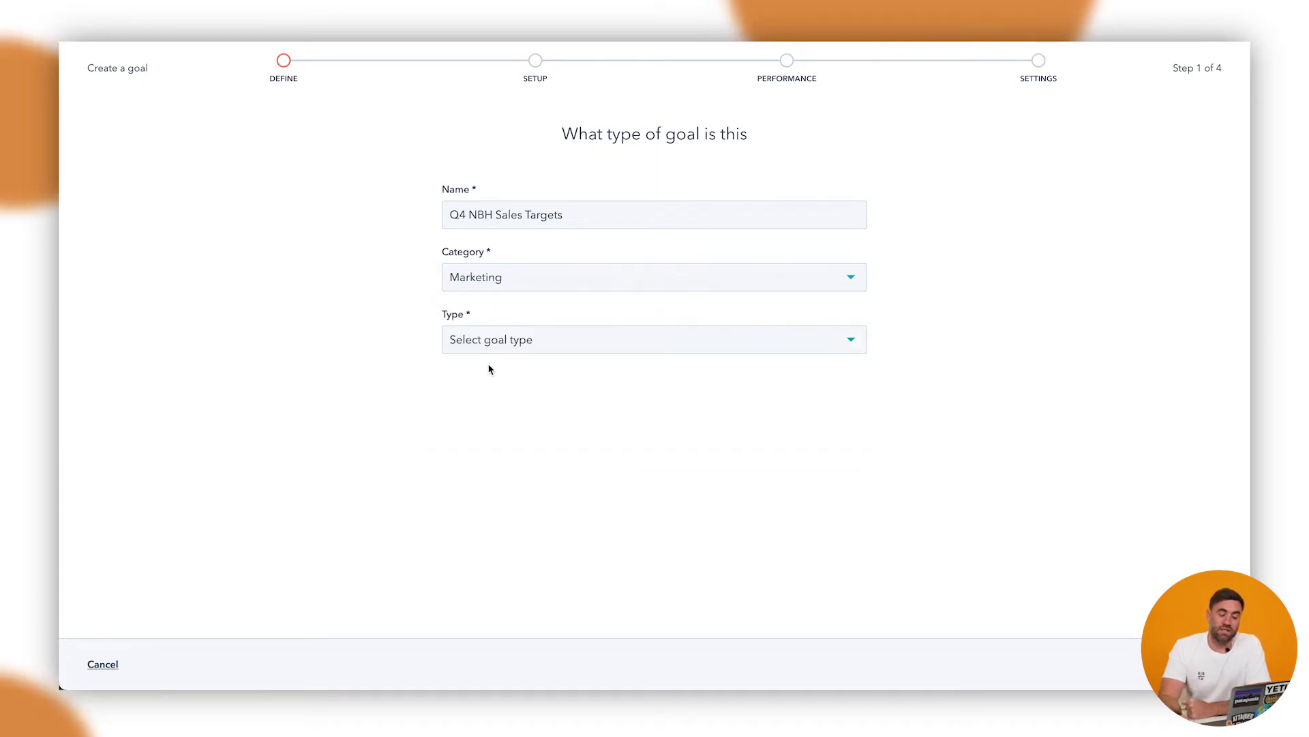
- Make it a Sales category Revenue goal and continue to Setup
click(490, 348)
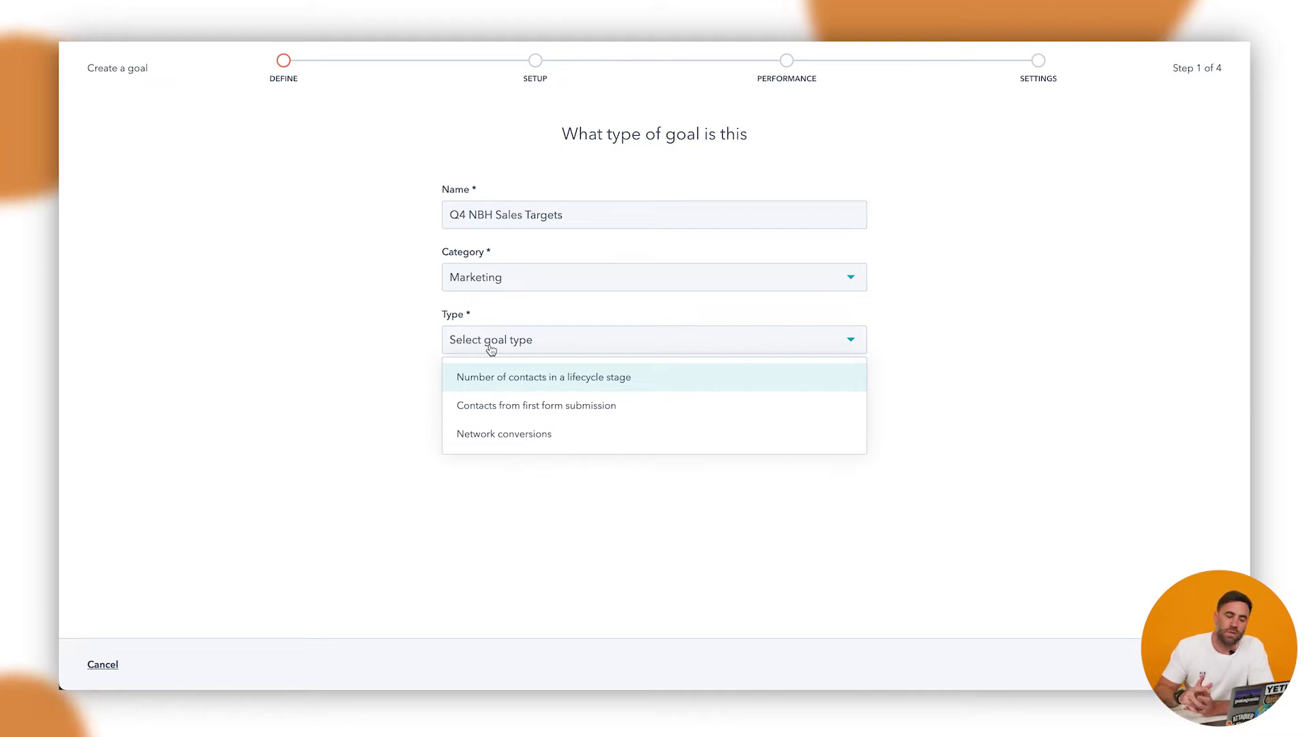
click(505, 291)
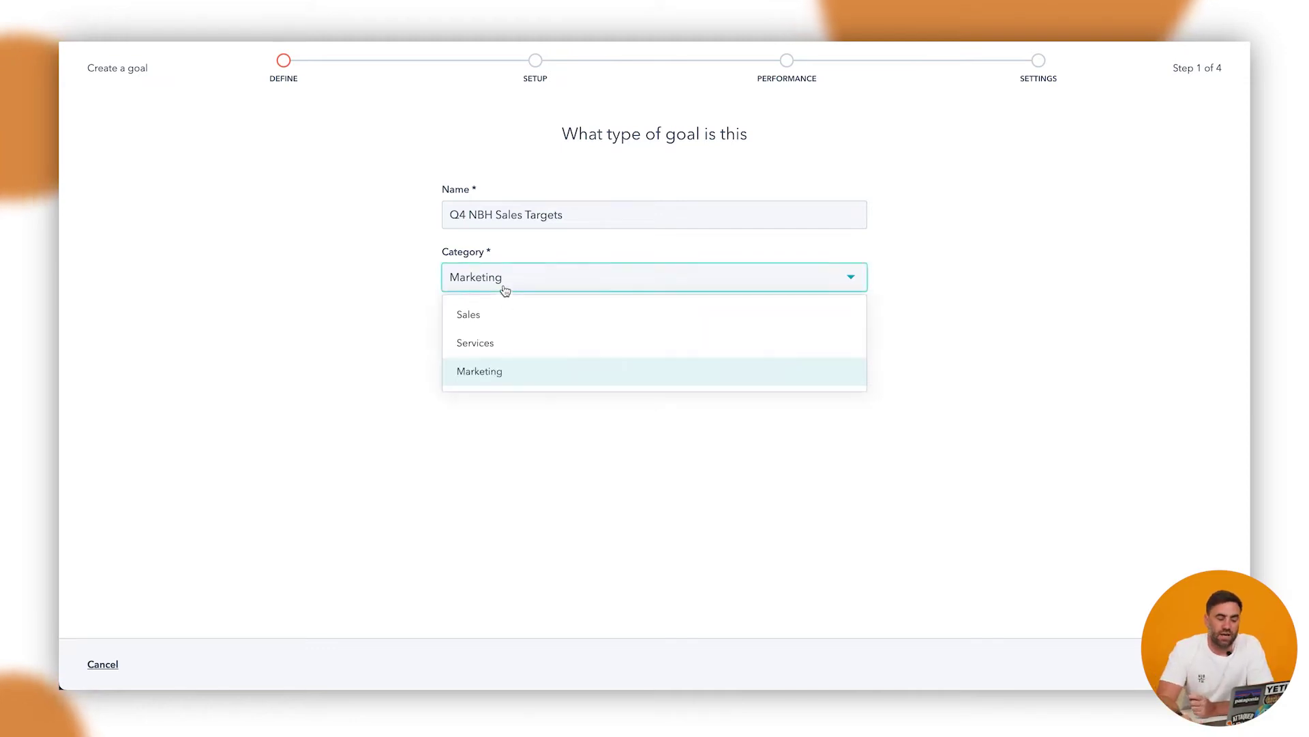
click(498, 321)
click(478, 345)
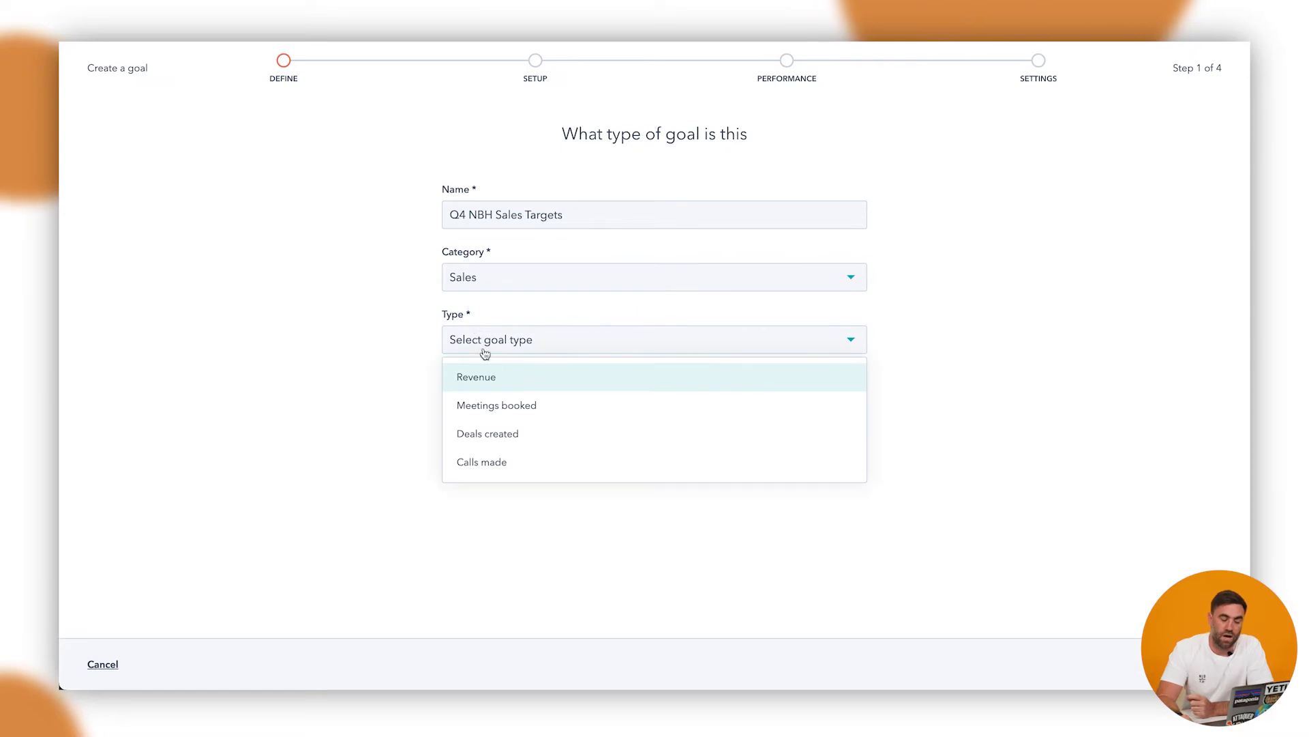
click(503, 379)
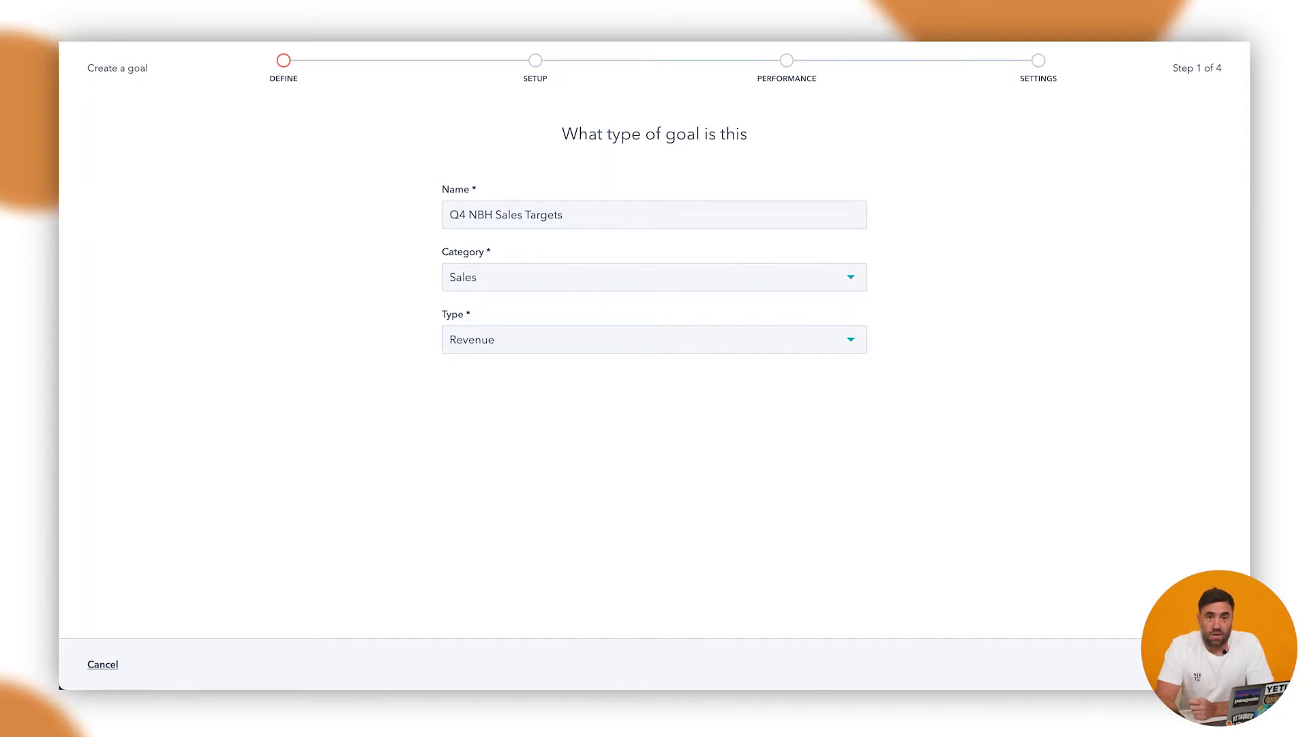
click(1201, 663)
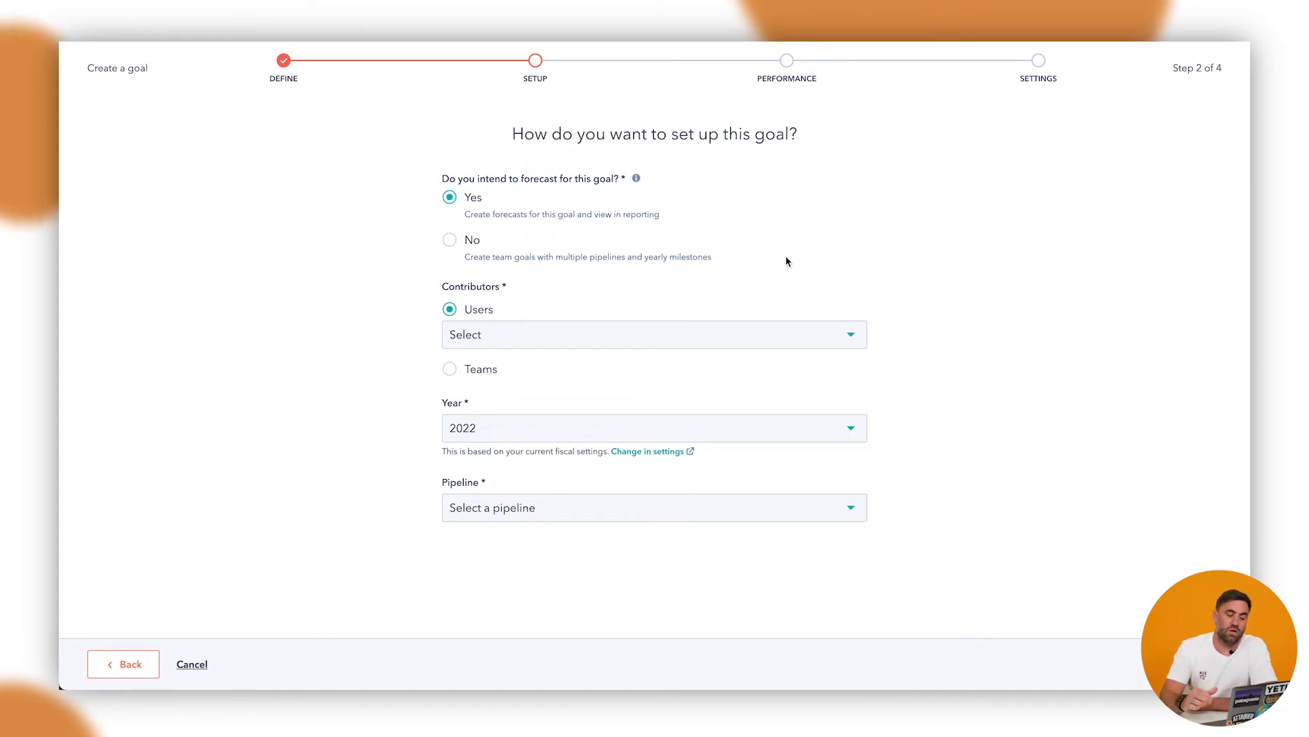
- After trying Teams, add the Sales Team's single user as the goal's contributor
click(528, 339)
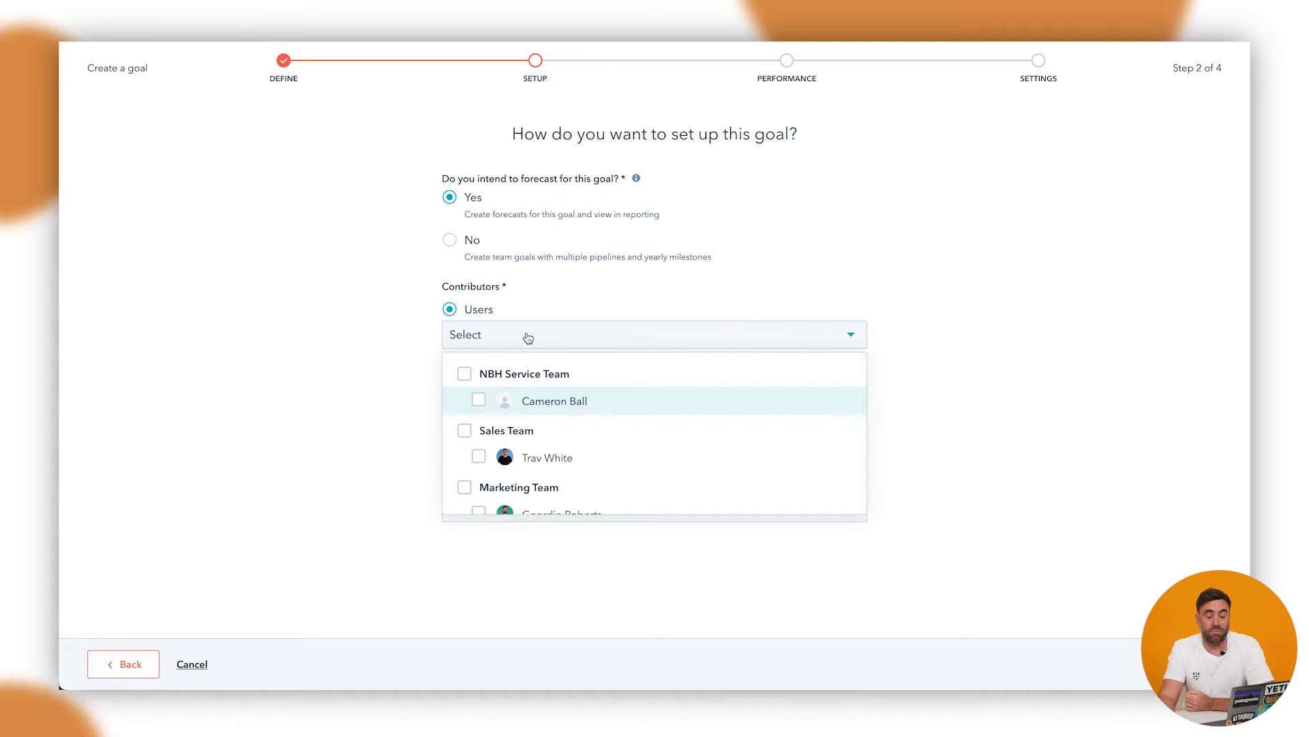
click(355, 344)
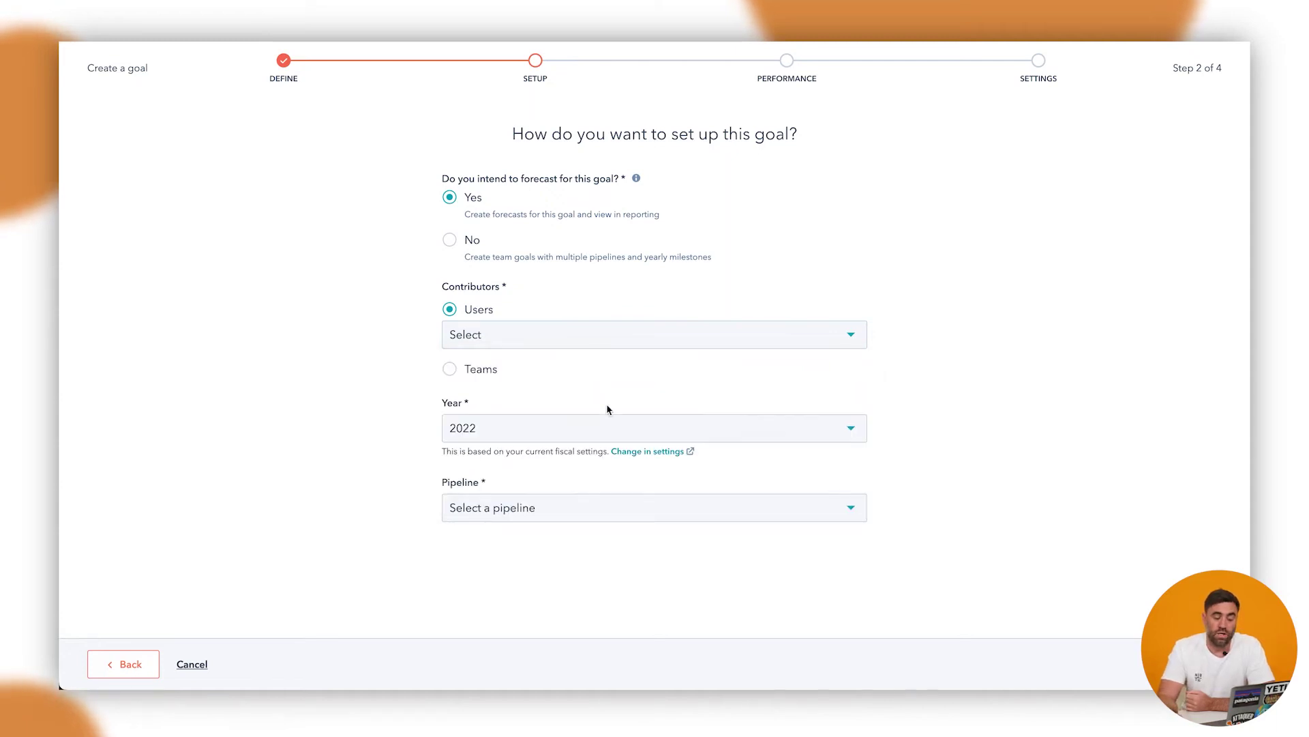
click(450, 368)
click(484, 375)
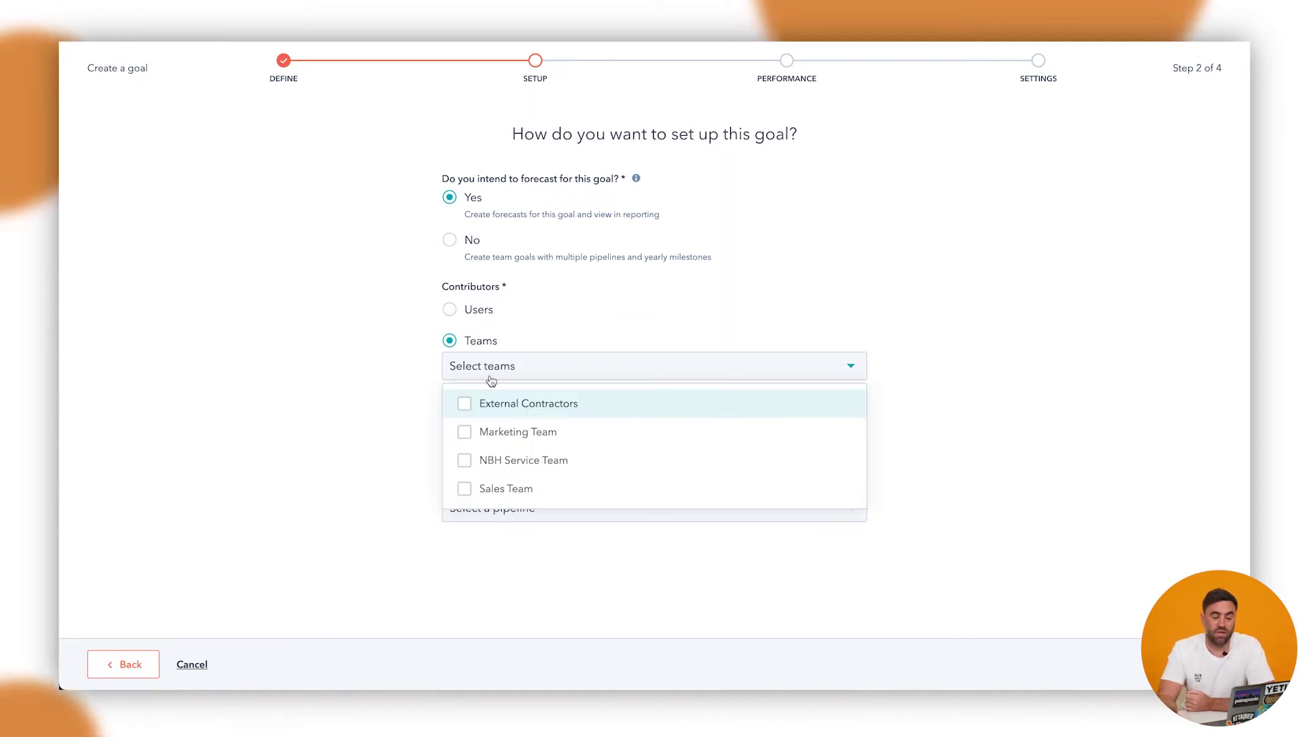
click(409, 382)
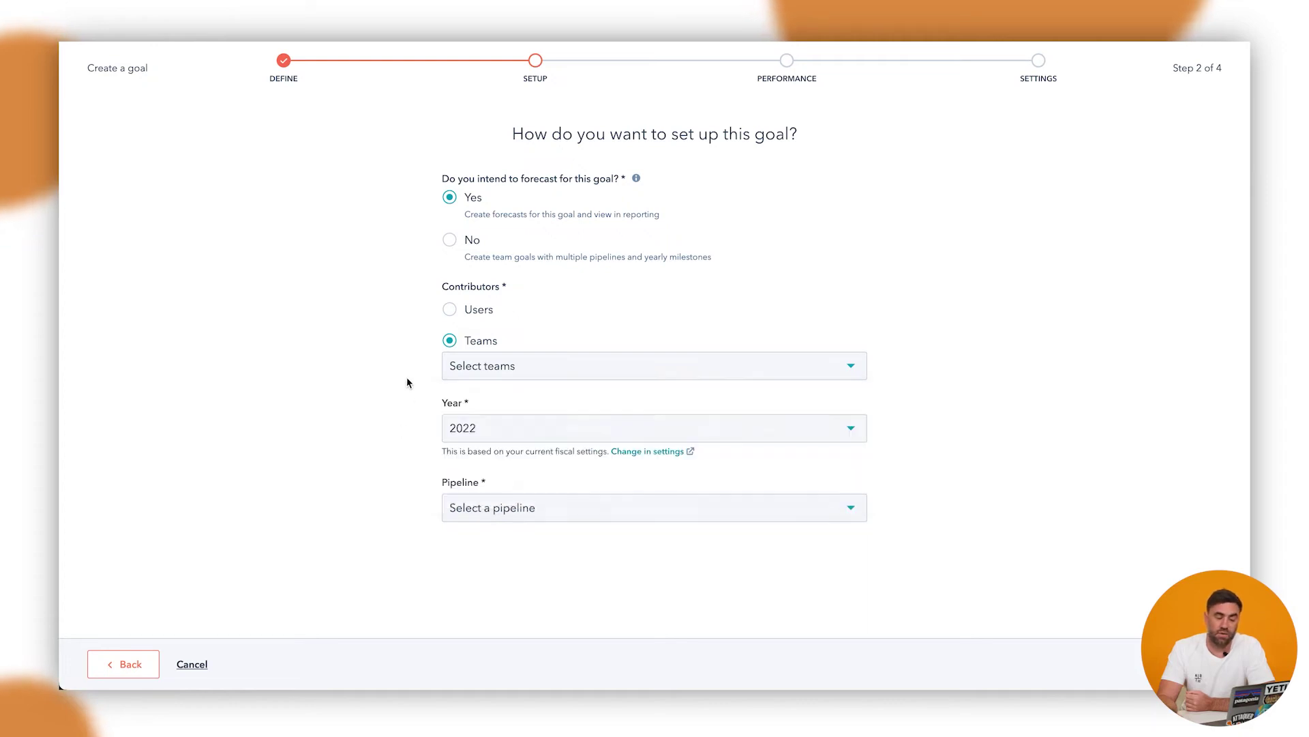
click(449, 311)
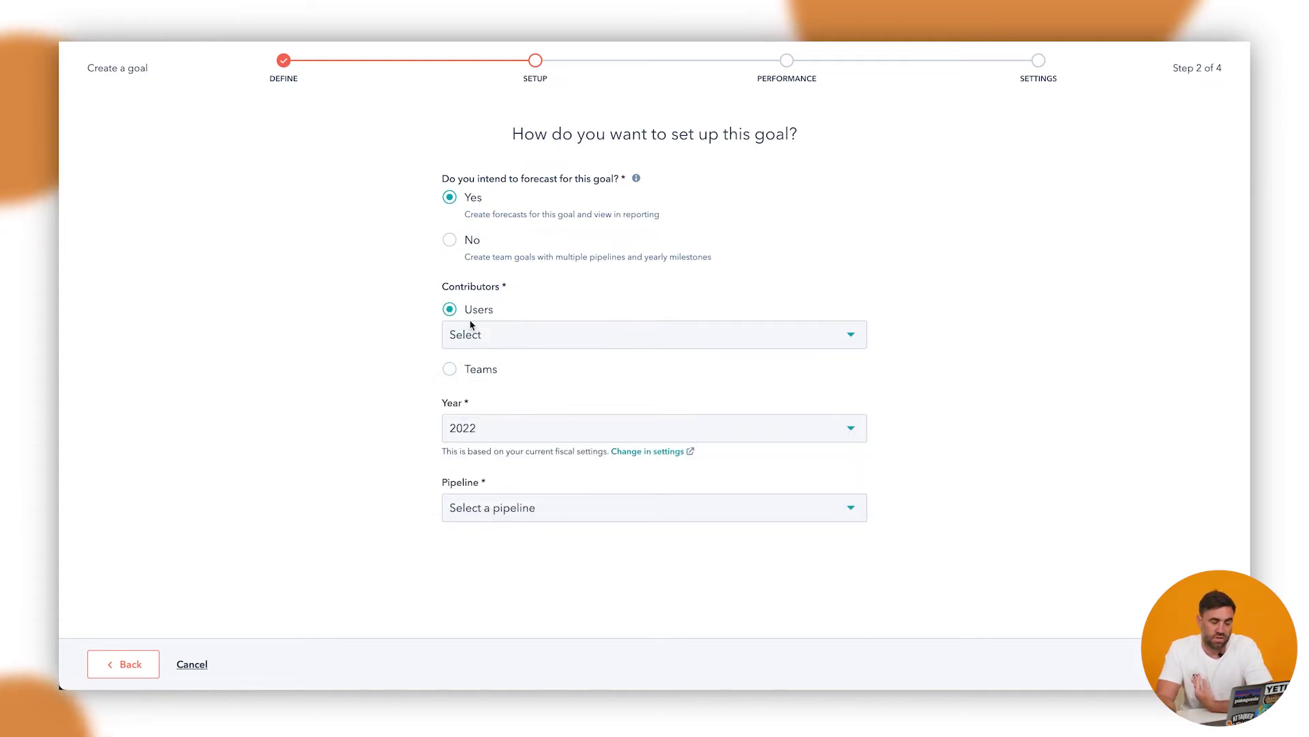
click(471, 333)
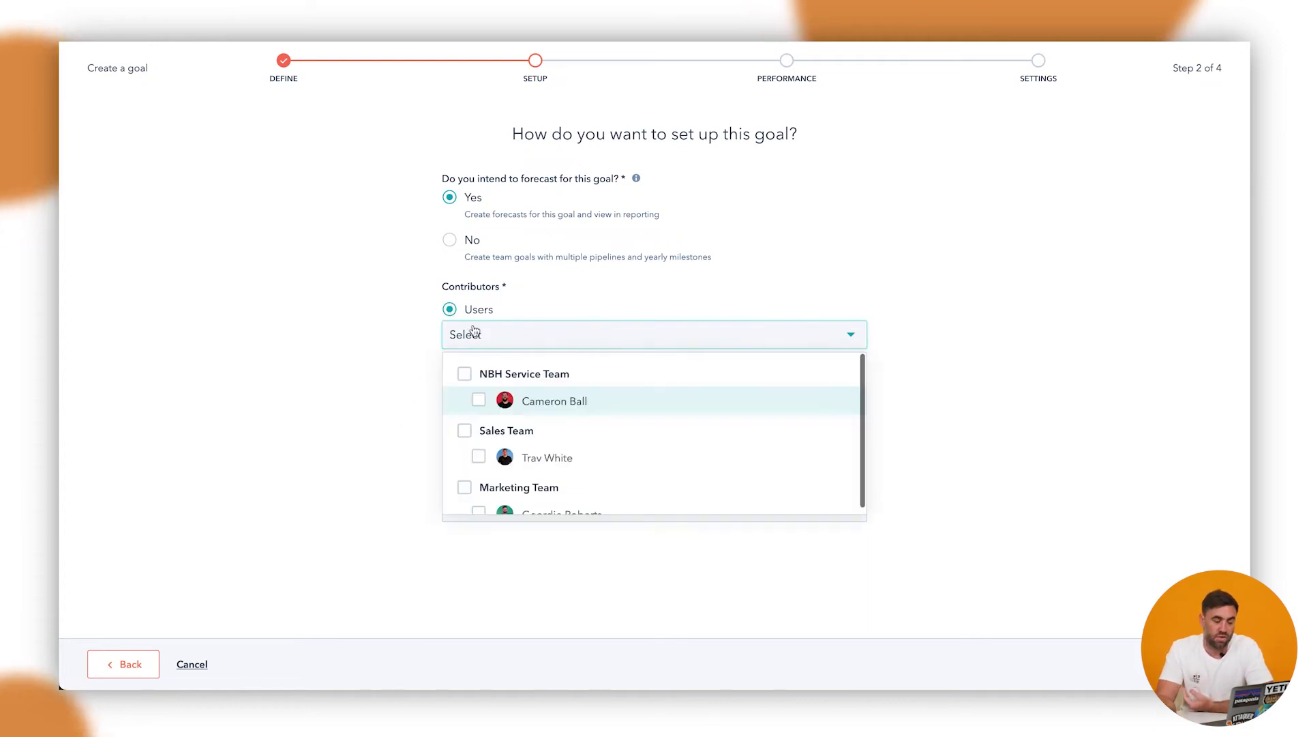
click(535, 457)
click(360, 434)
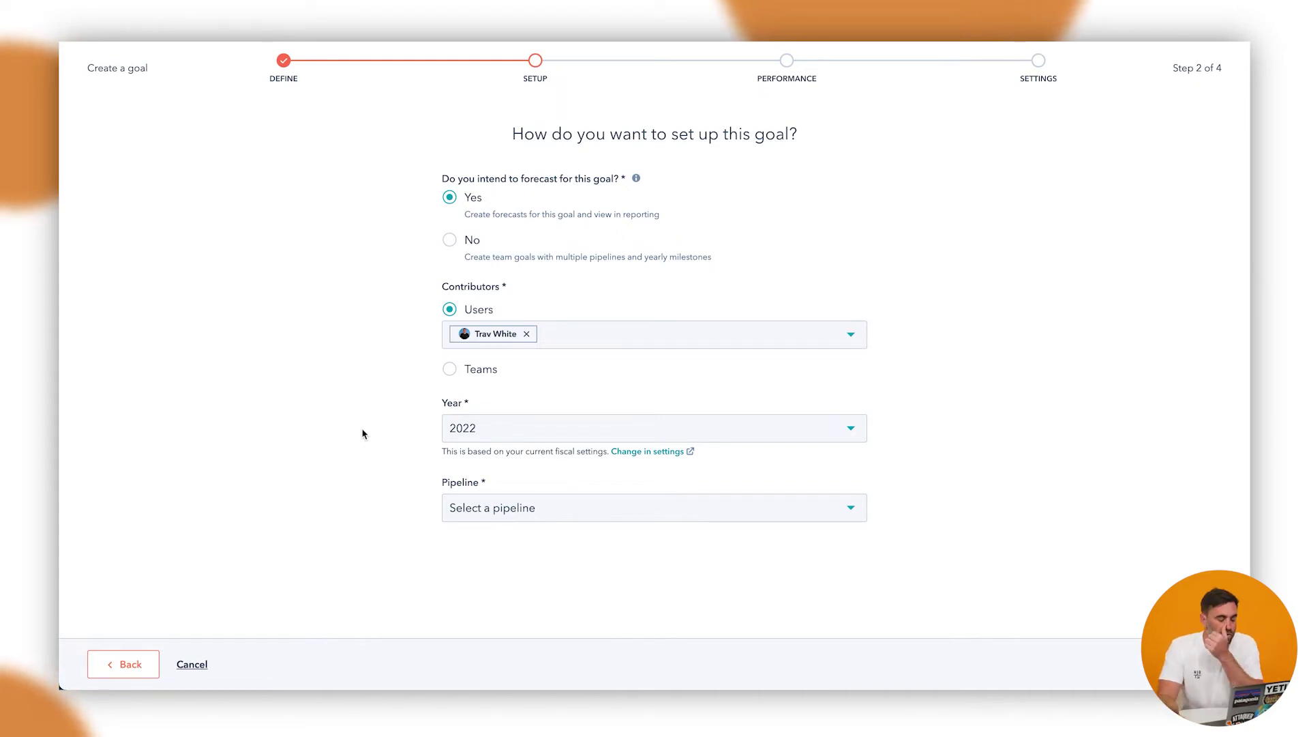
- Set the goal's pipeline to NBH Sales Pipeline
click(474, 508)
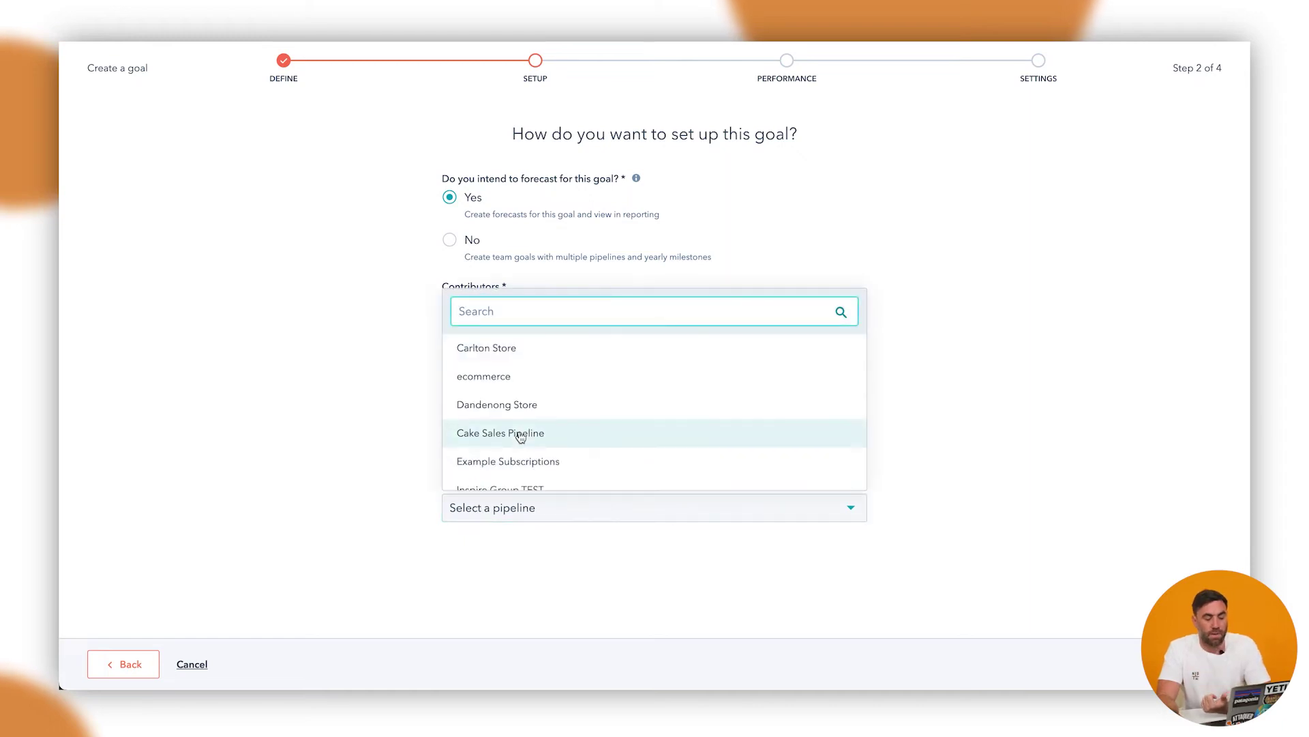
scroll(531, 424, down, 1)
scroll(531, 424, down, 2)
scroll(531, 424, up, 3)
scroll(531, 424, down, 3)
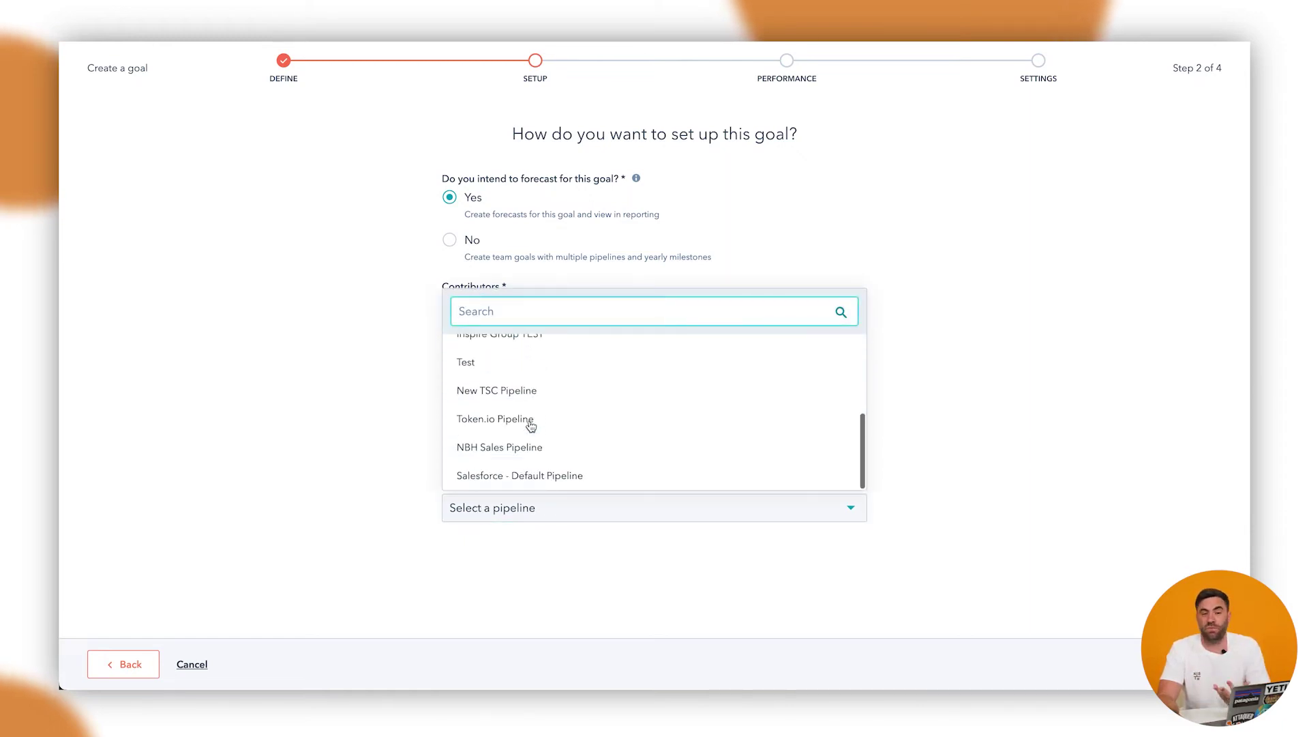
scroll(531, 424, up, 3)
scroll(531, 426, down, 3)
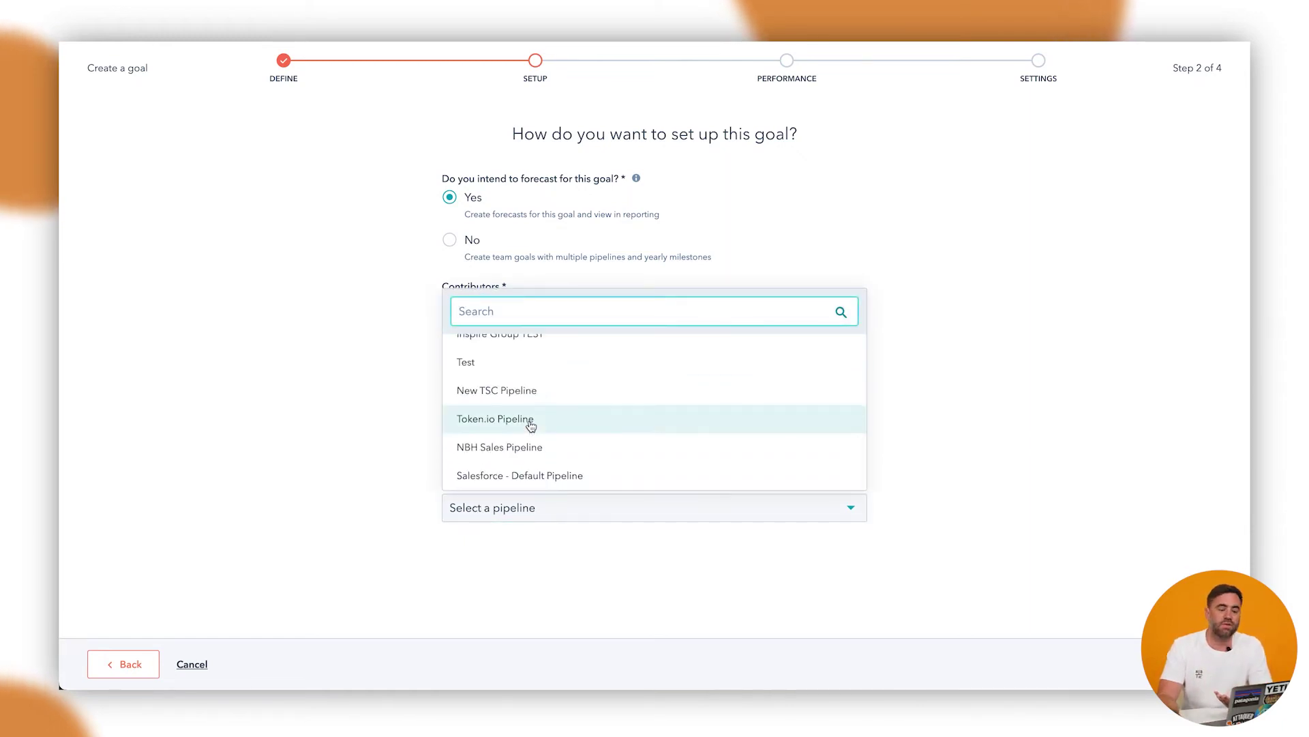
click(497, 447)
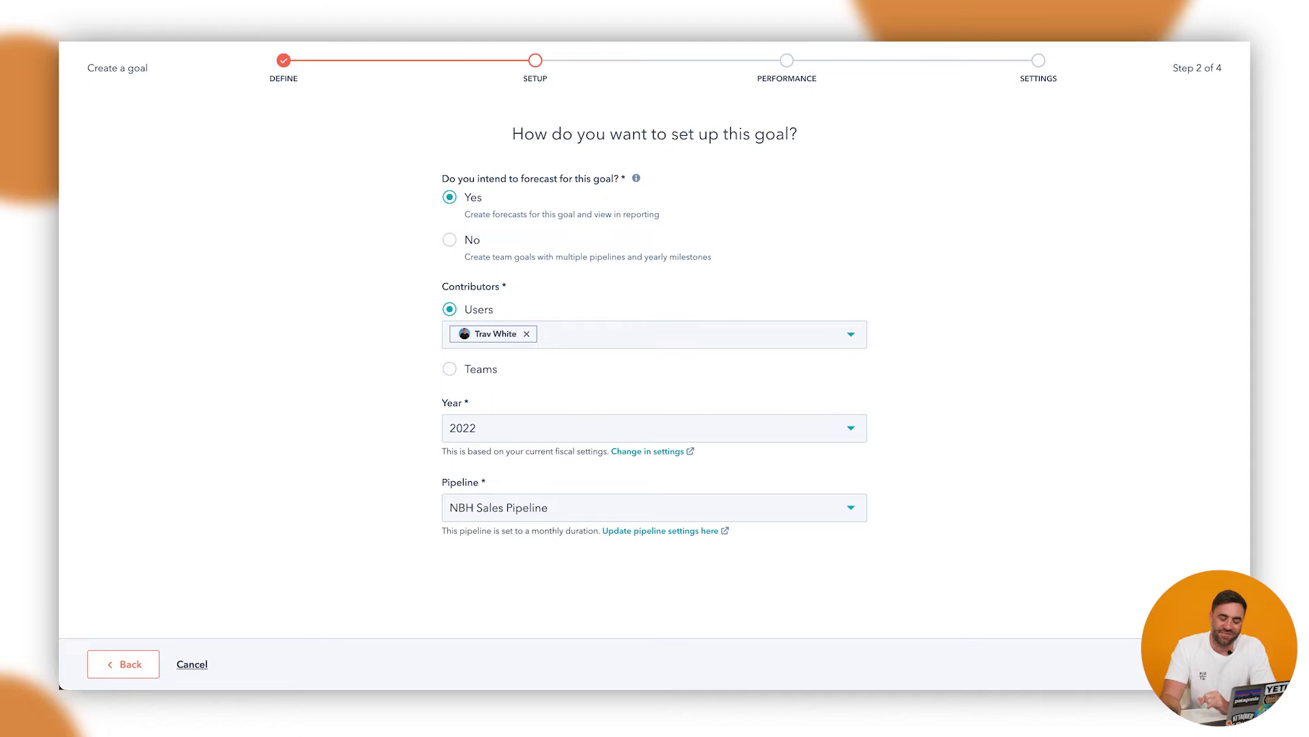
- Enter 2022 targets: October 450000, November 350000, December 250000
click(1197, 664)
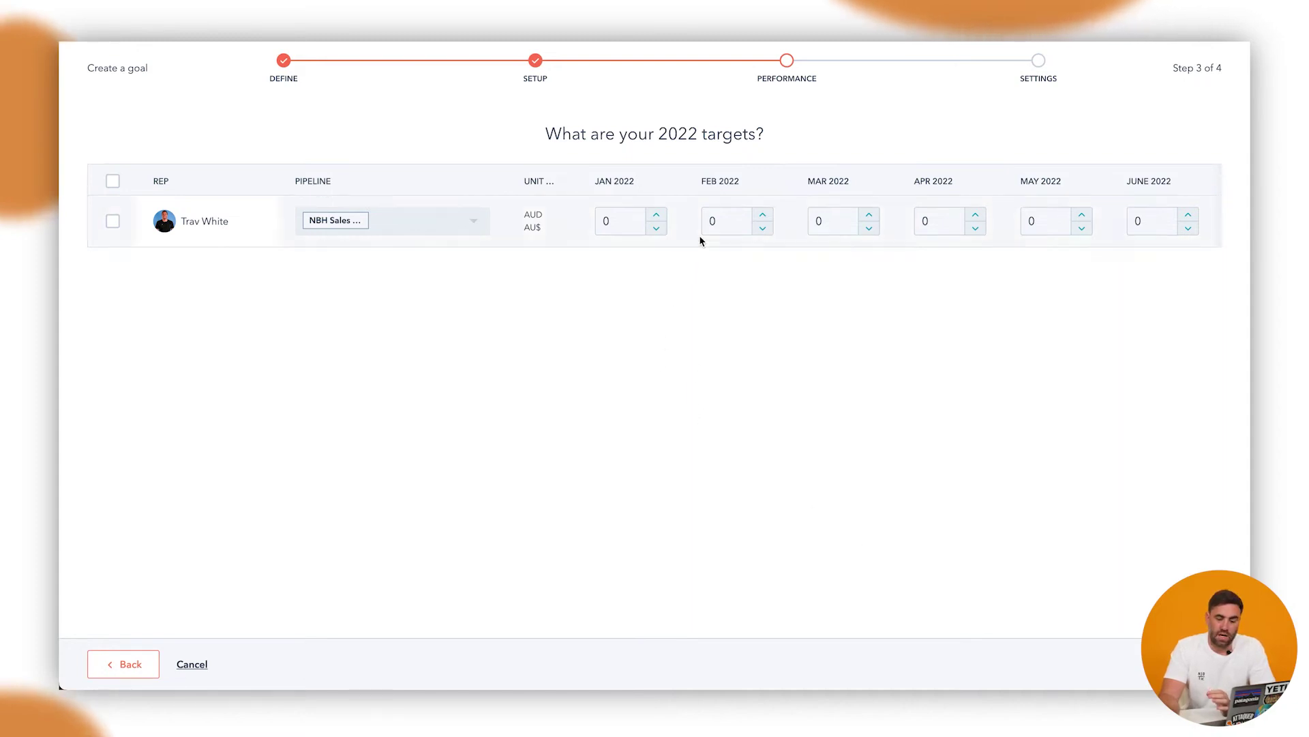
scroll(702, 241, right, 10)
scroll(702, 240, right, 5)
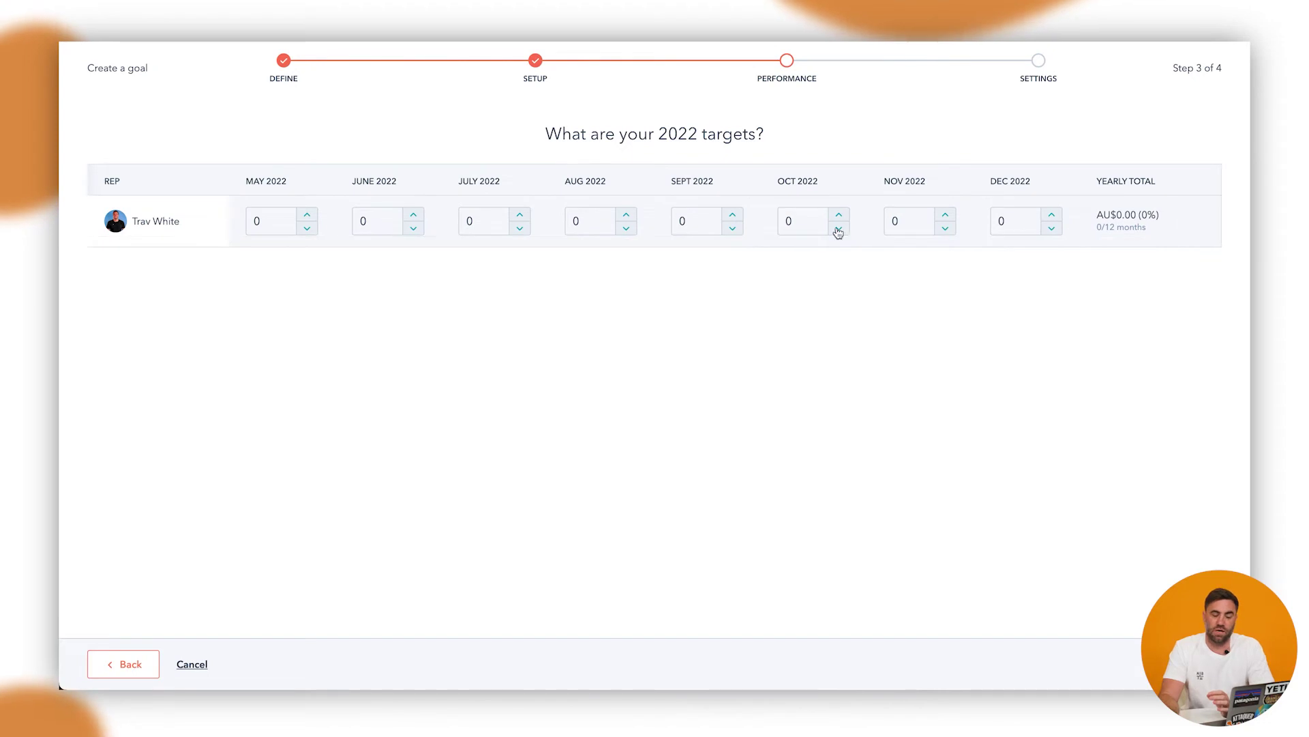
click(795, 221)
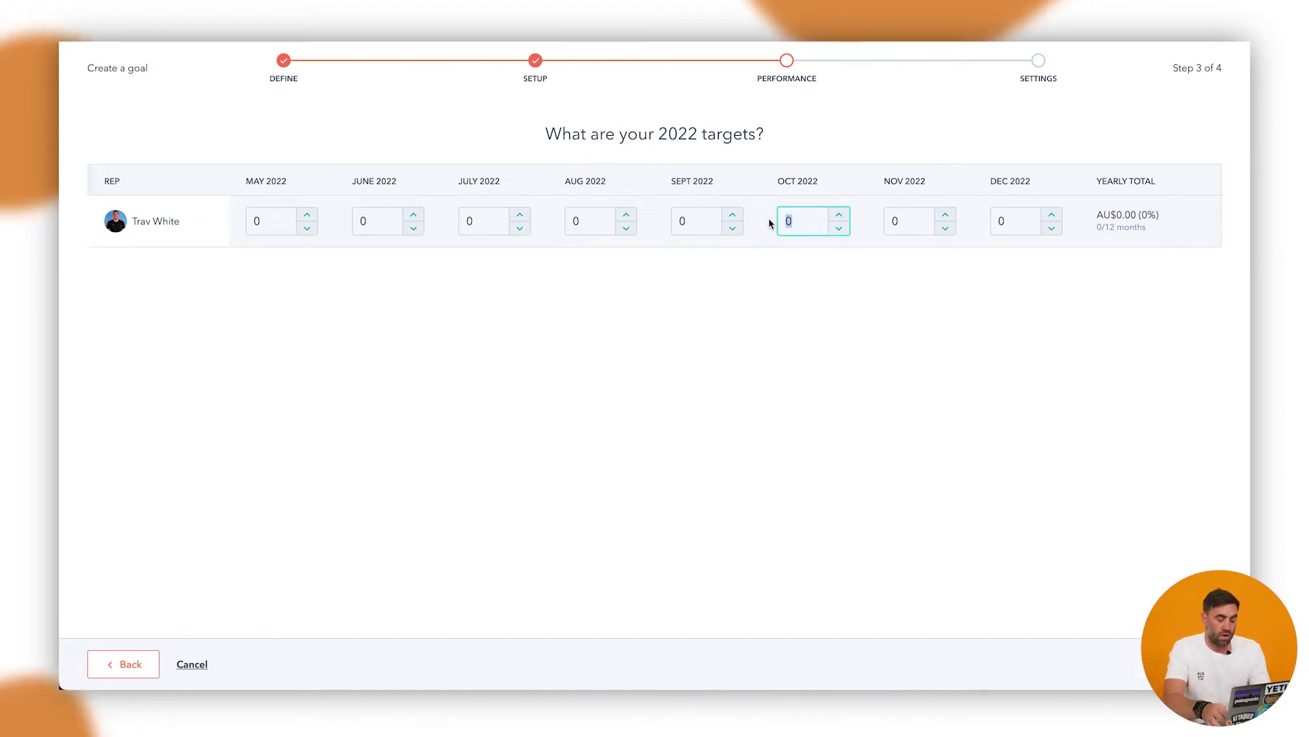
text(450000)
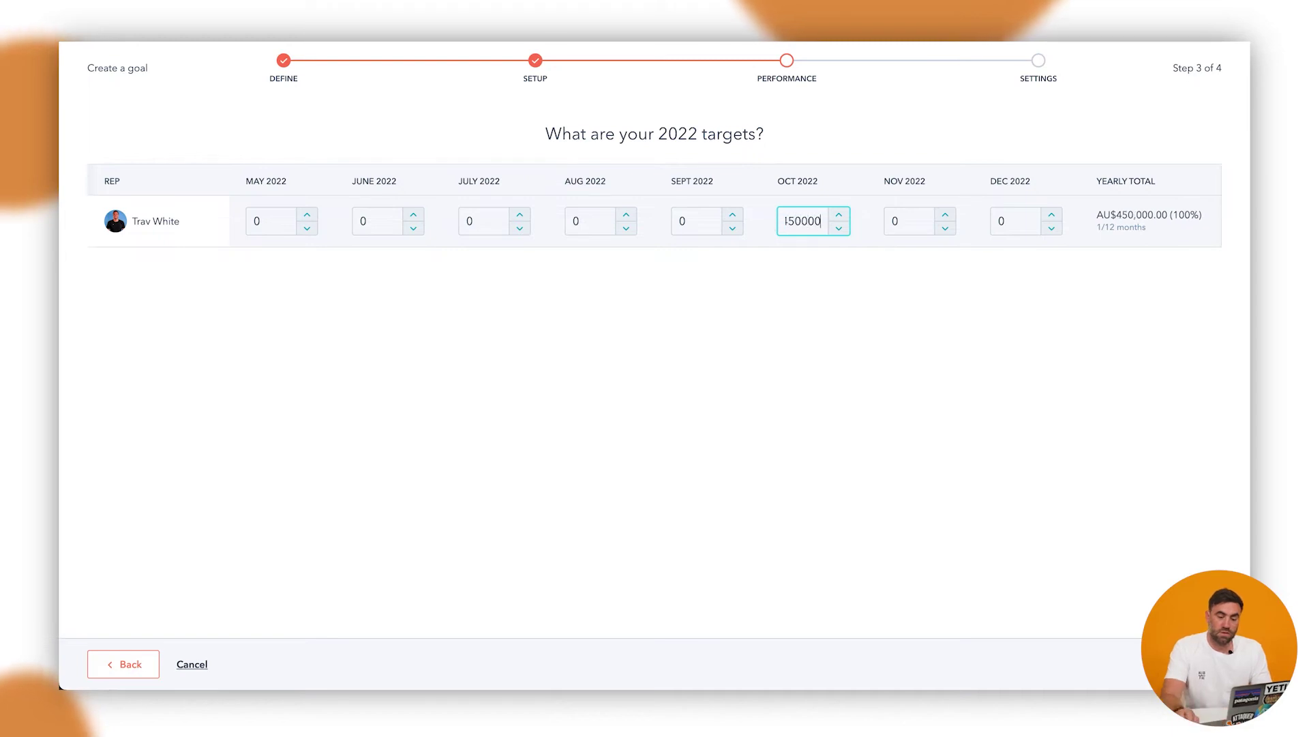
key(Tab)
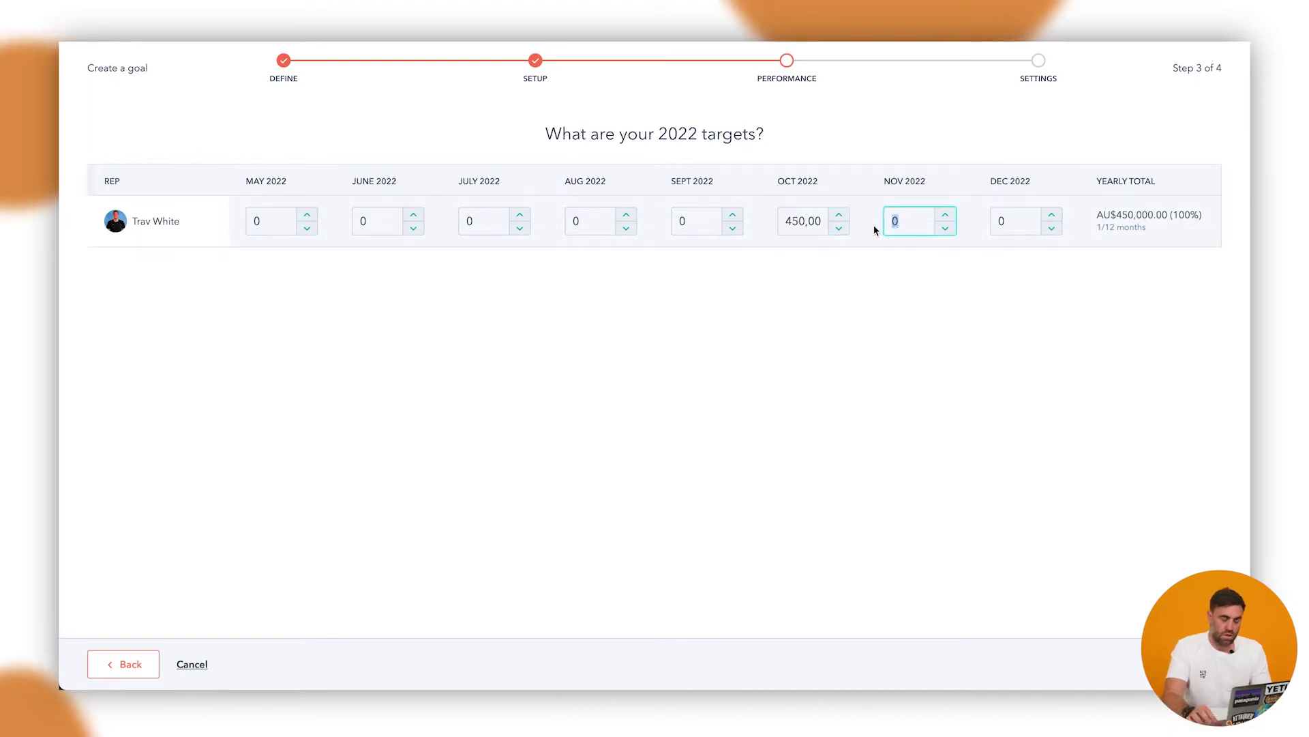
text(350000)
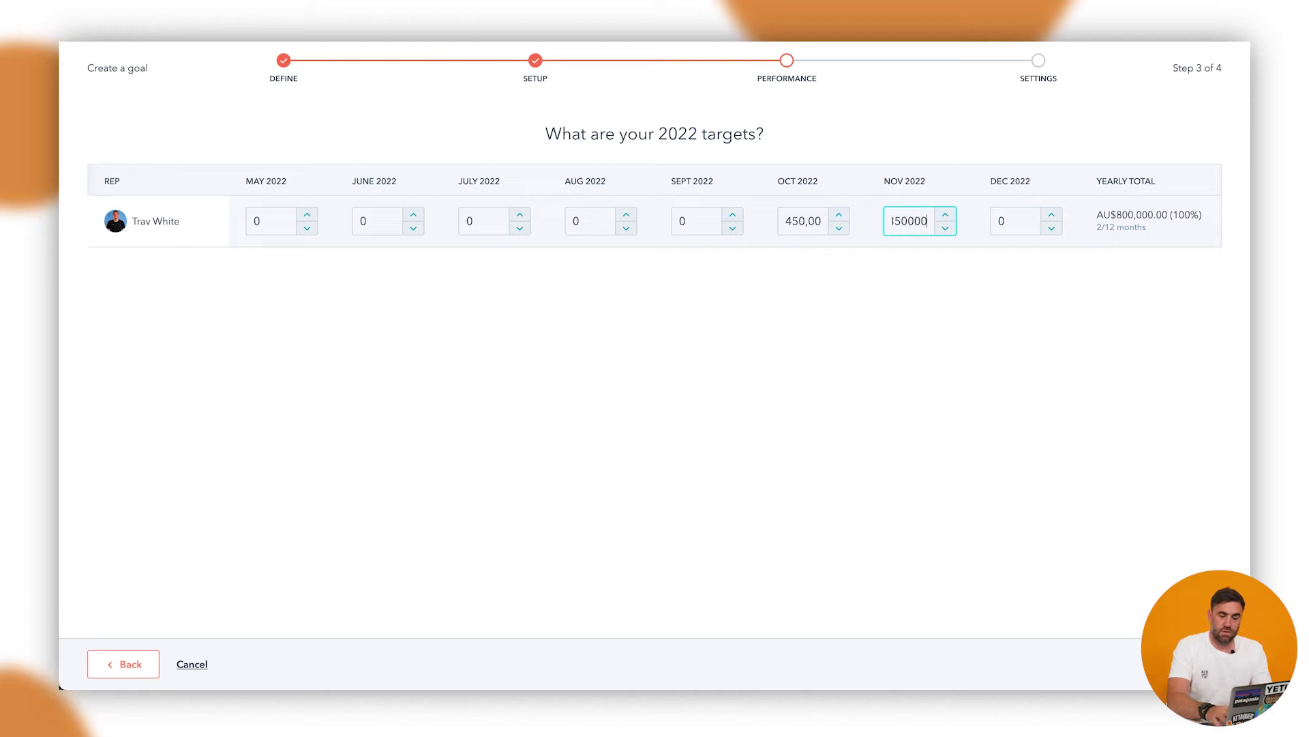
click(1012, 223)
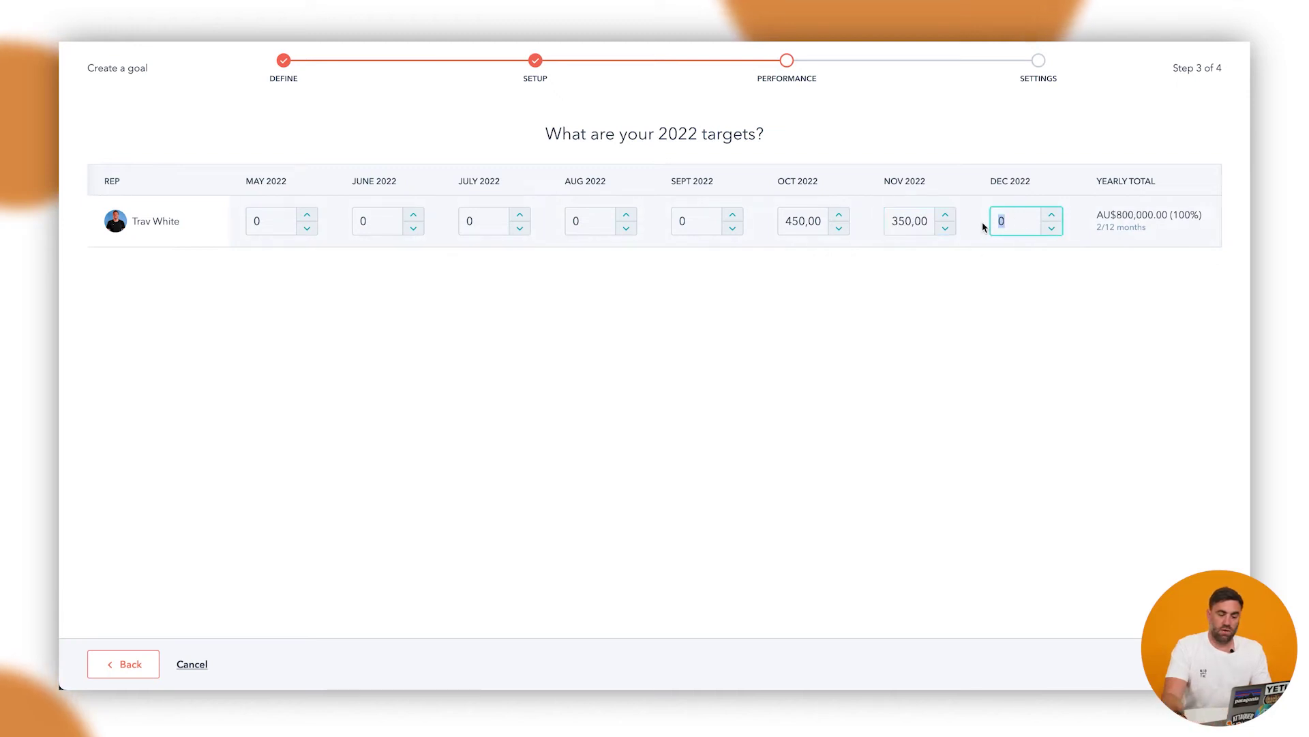
text(250000)
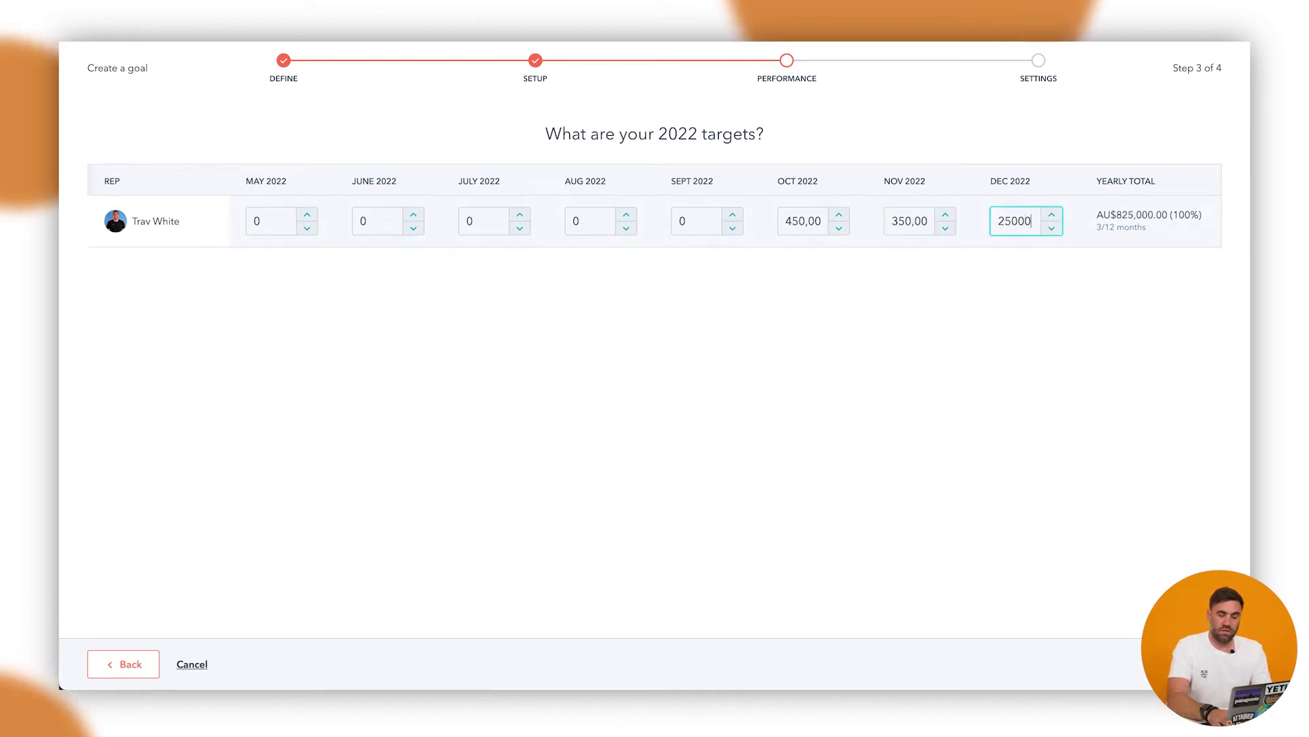
click(1014, 286)
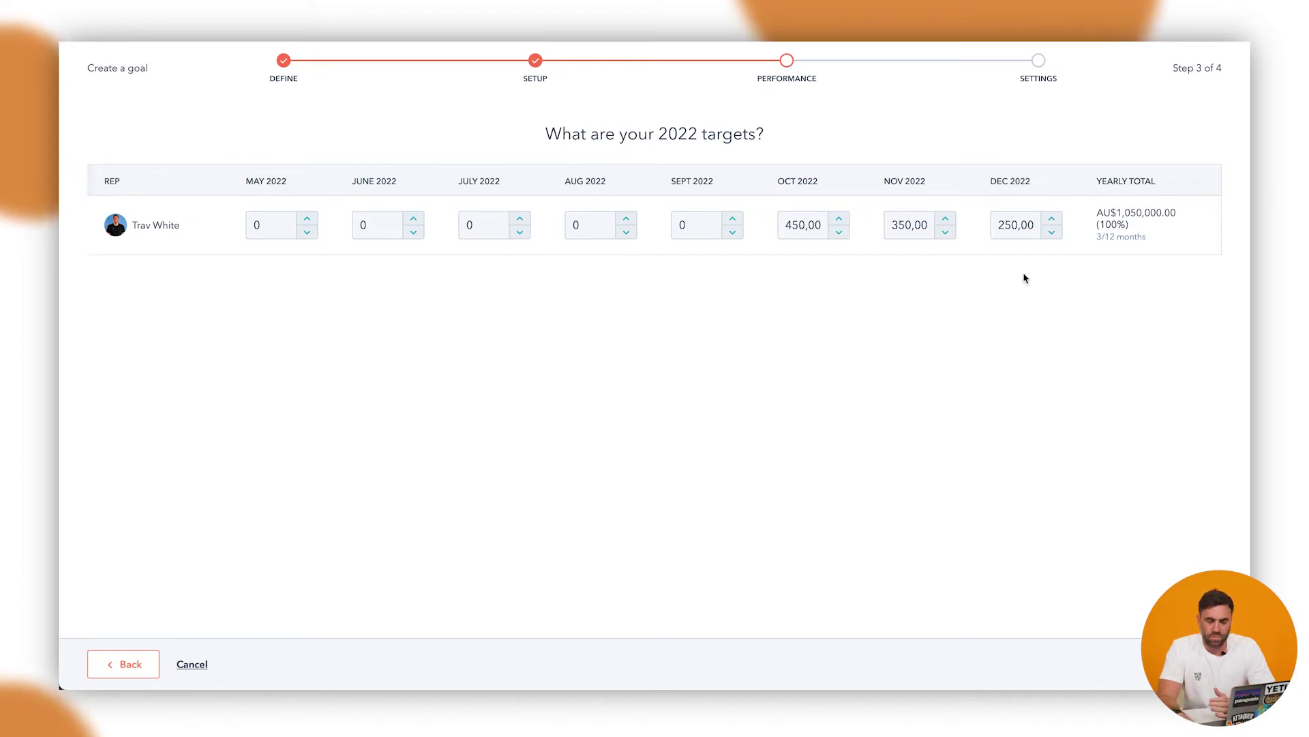
drag(1101, 236, 1126, 237)
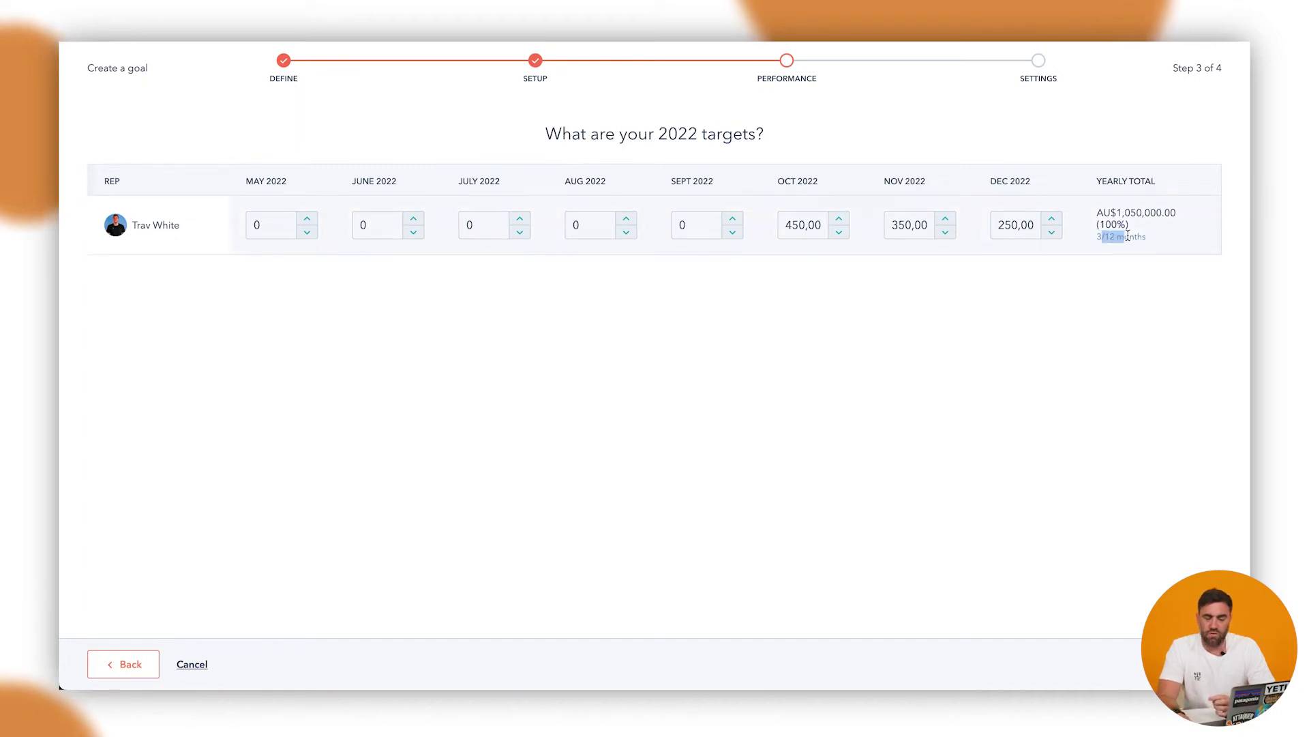
click(1129, 235)
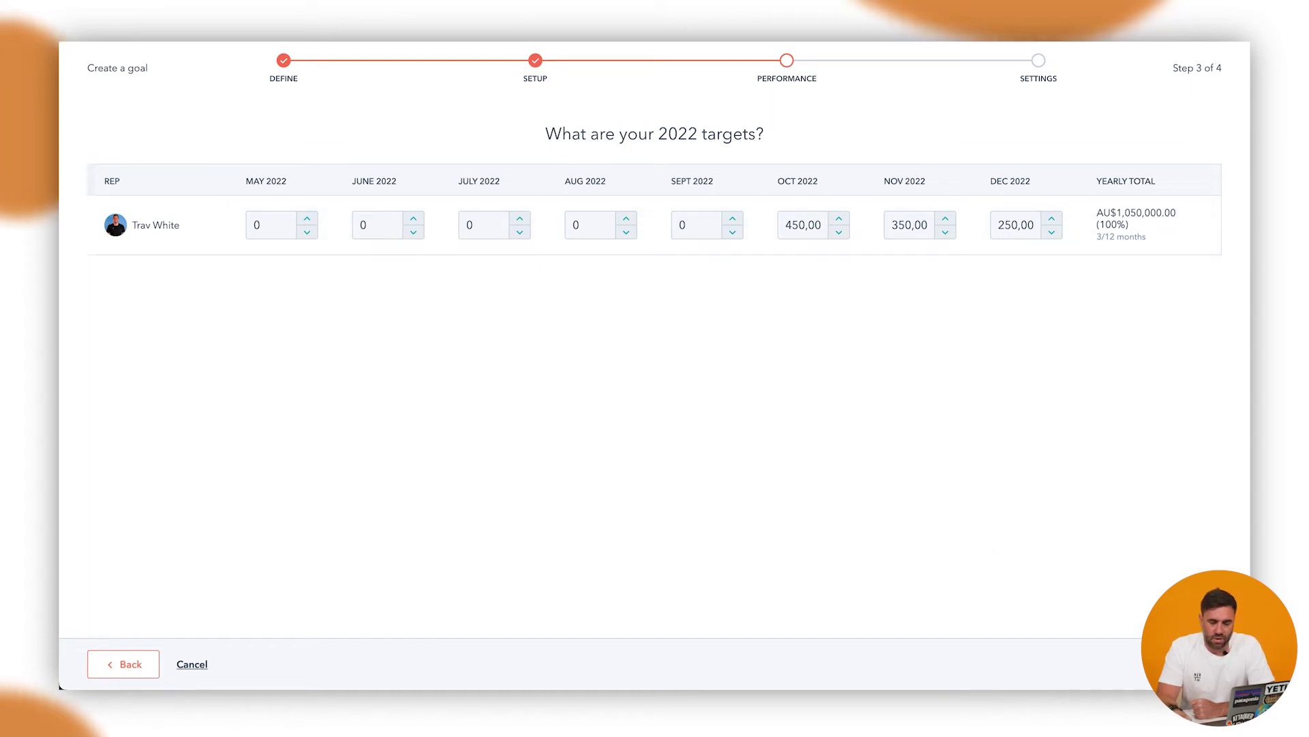
- Advance to the notifications step, leaving all four notifications enabled
key(Return)
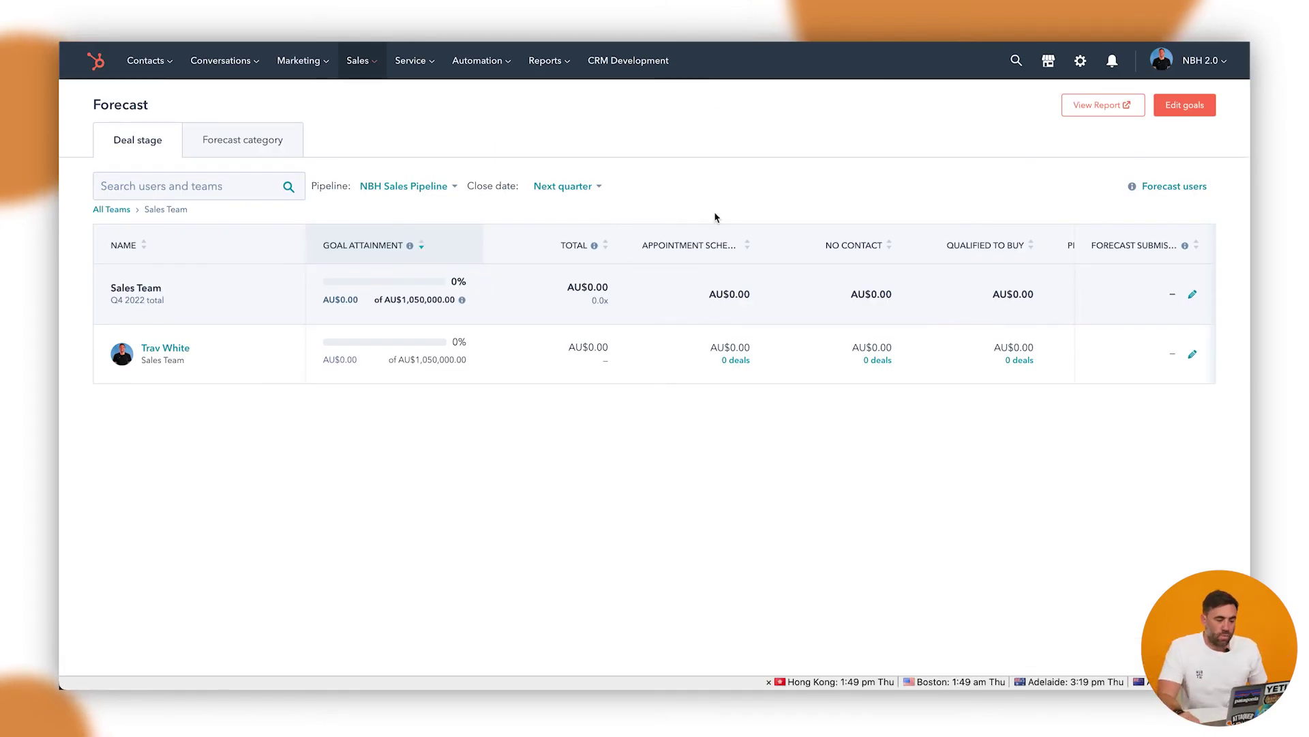
- Scroll through the deal stage columns beside the AU$1,050,000.00 Q4 goal
mouse_move(170, 314)
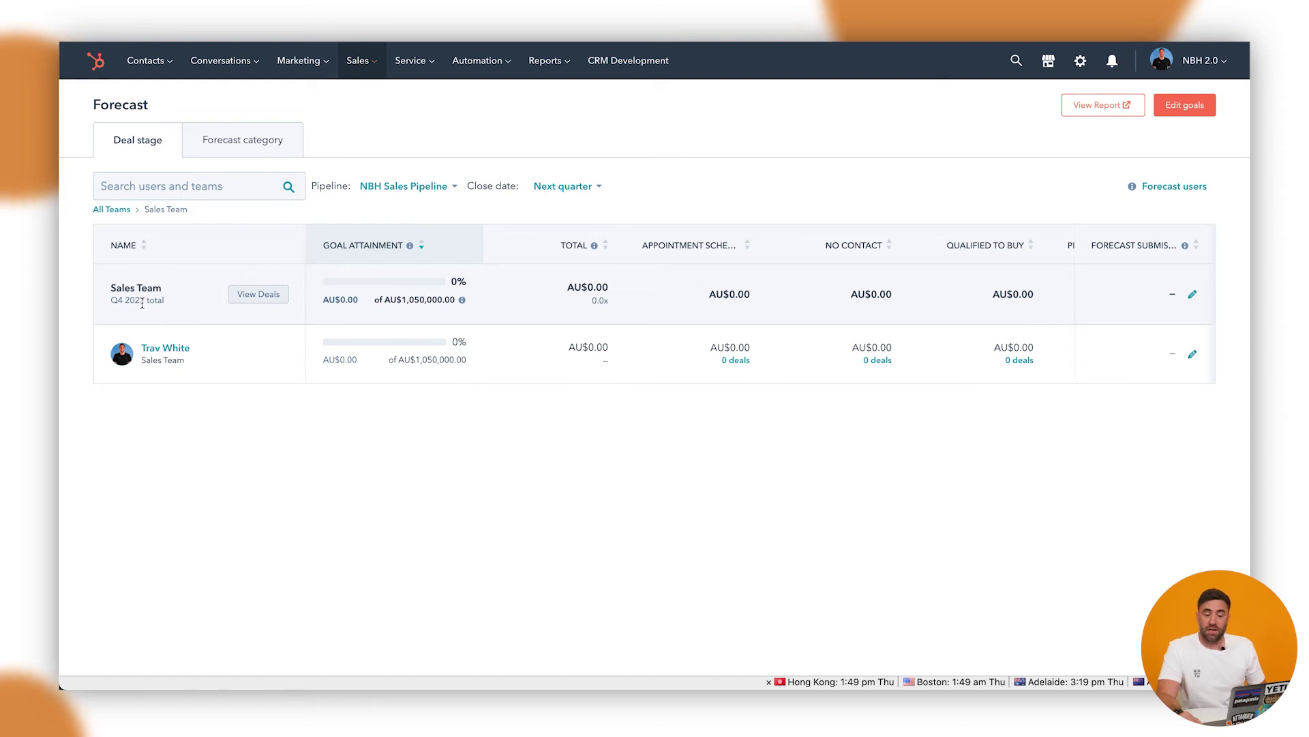
mouse_move(166, 361)
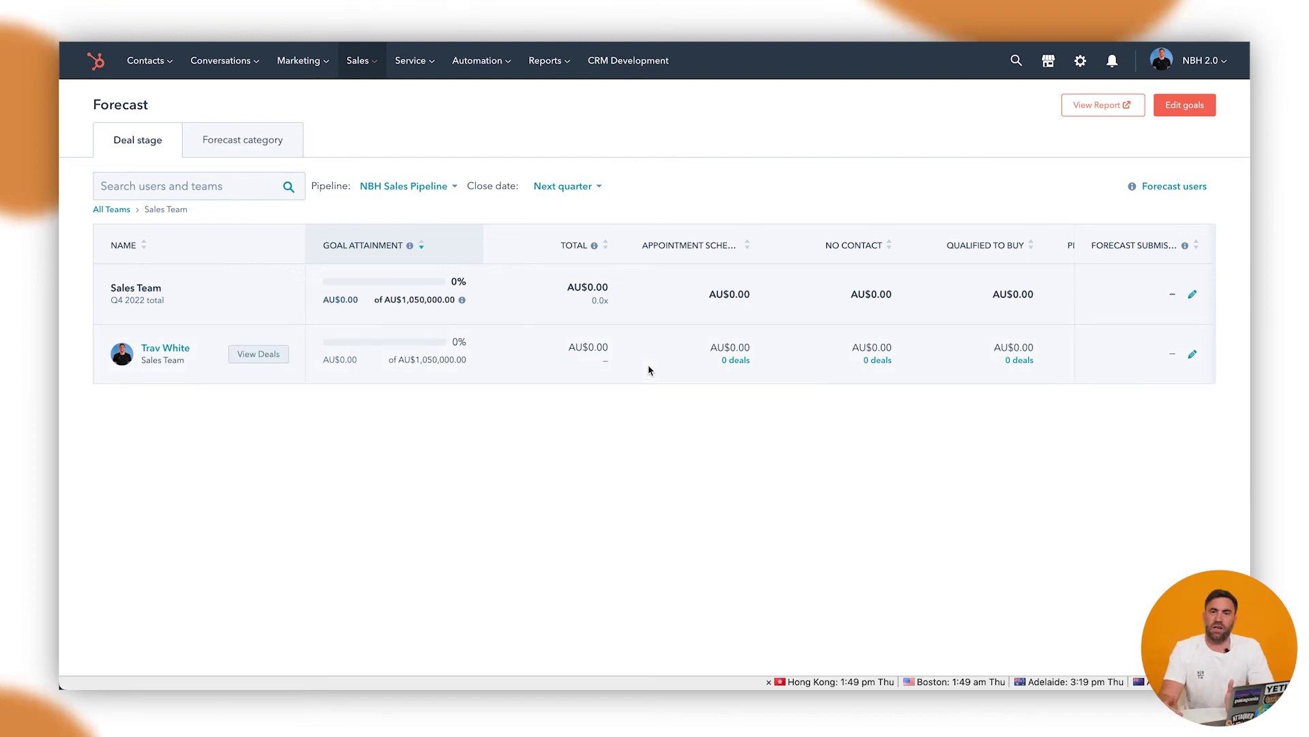
scroll(791, 311, right, 1)
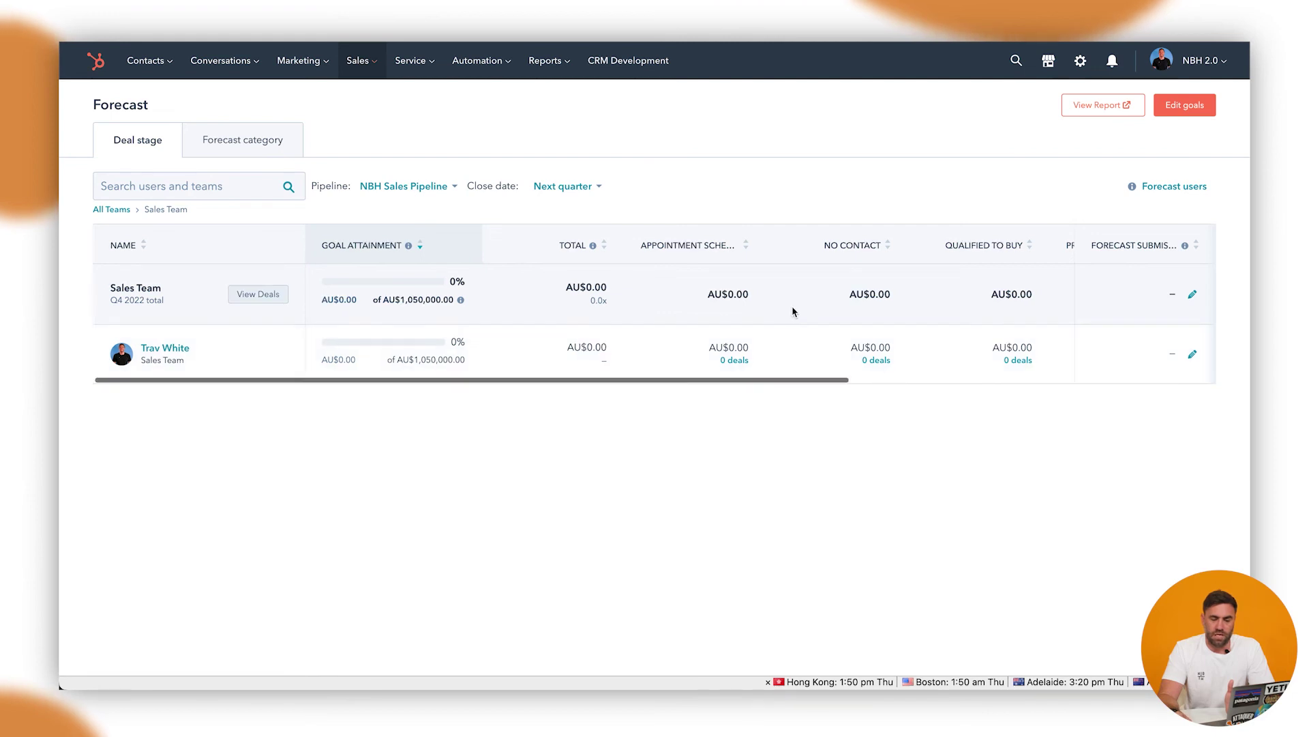
scroll(794, 311, right, 10)
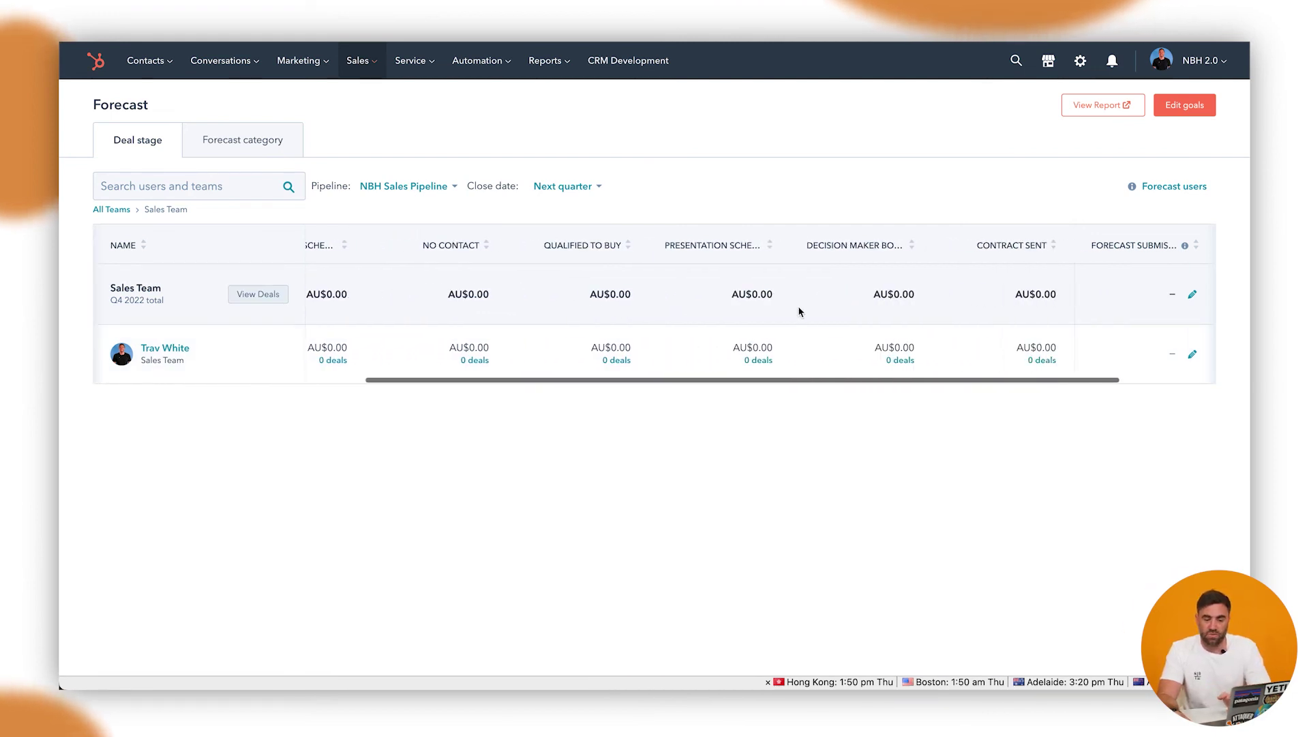
scroll(798, 305, left, 10)
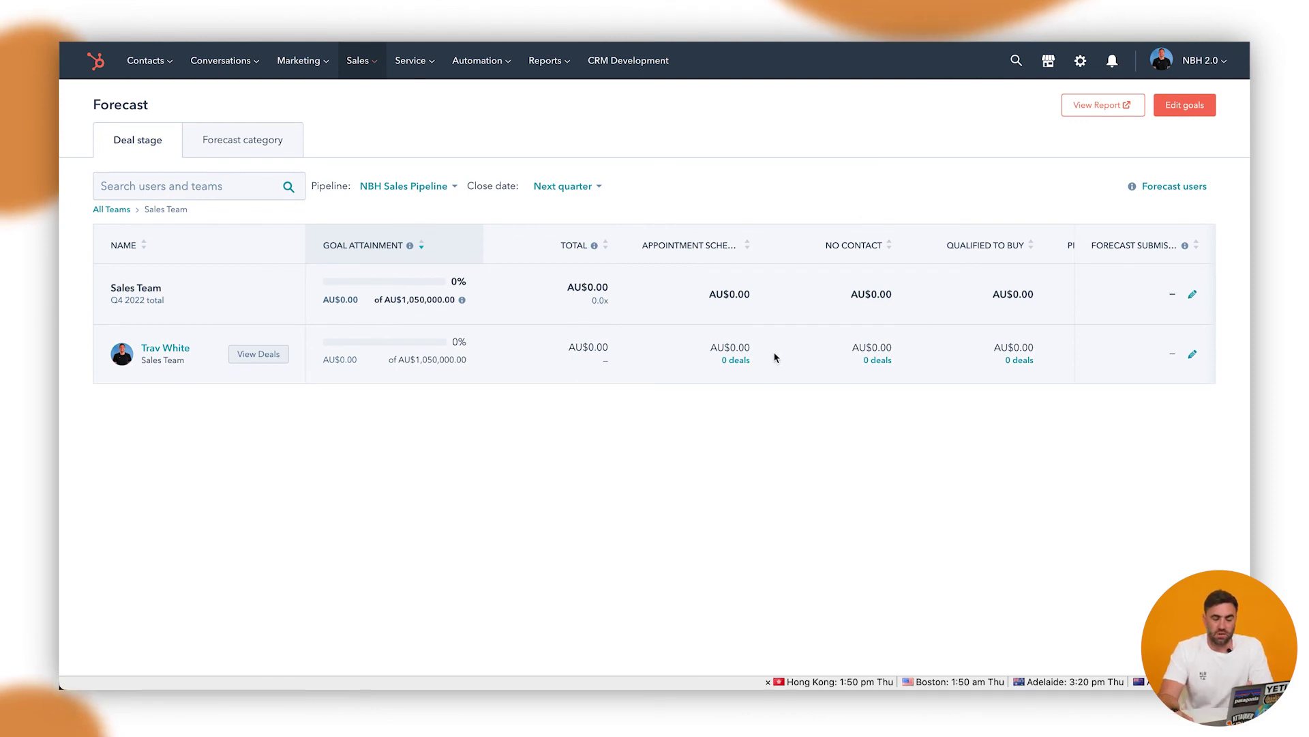
scroll(742, 324, right, 1)
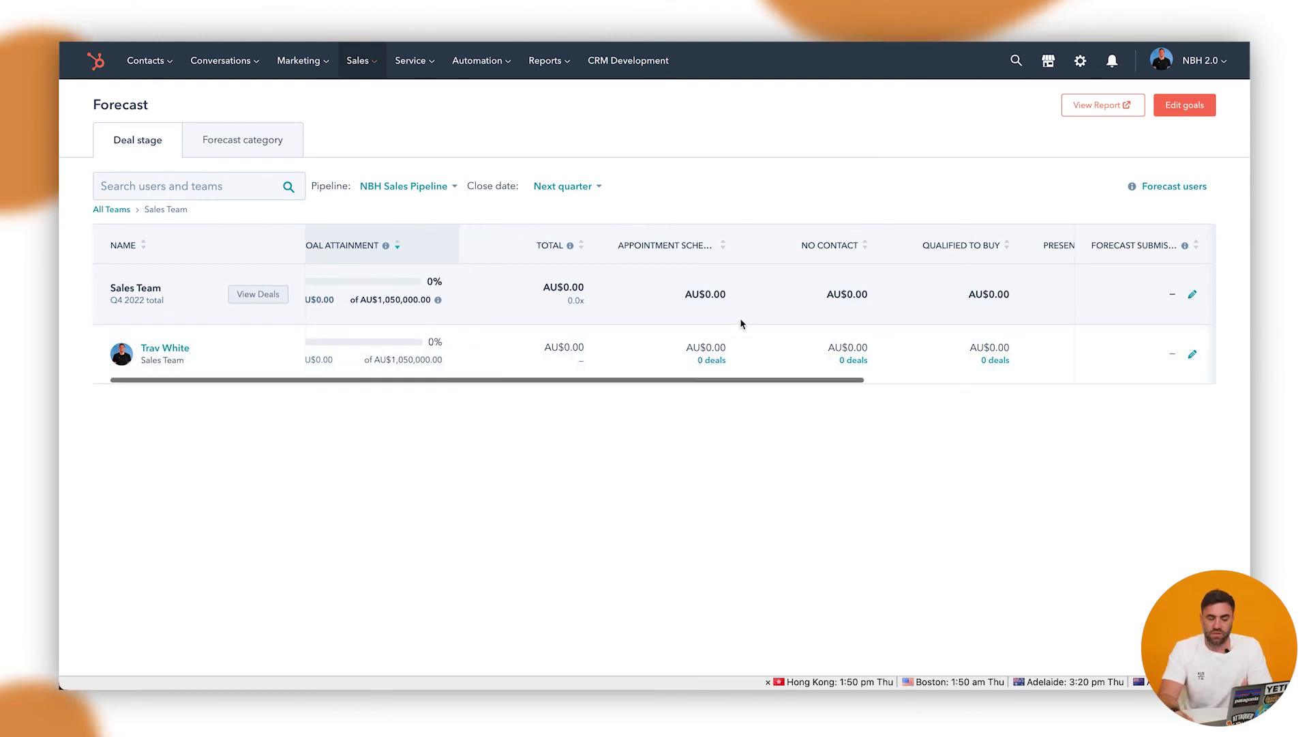
scroll(742, 323, right, 10)
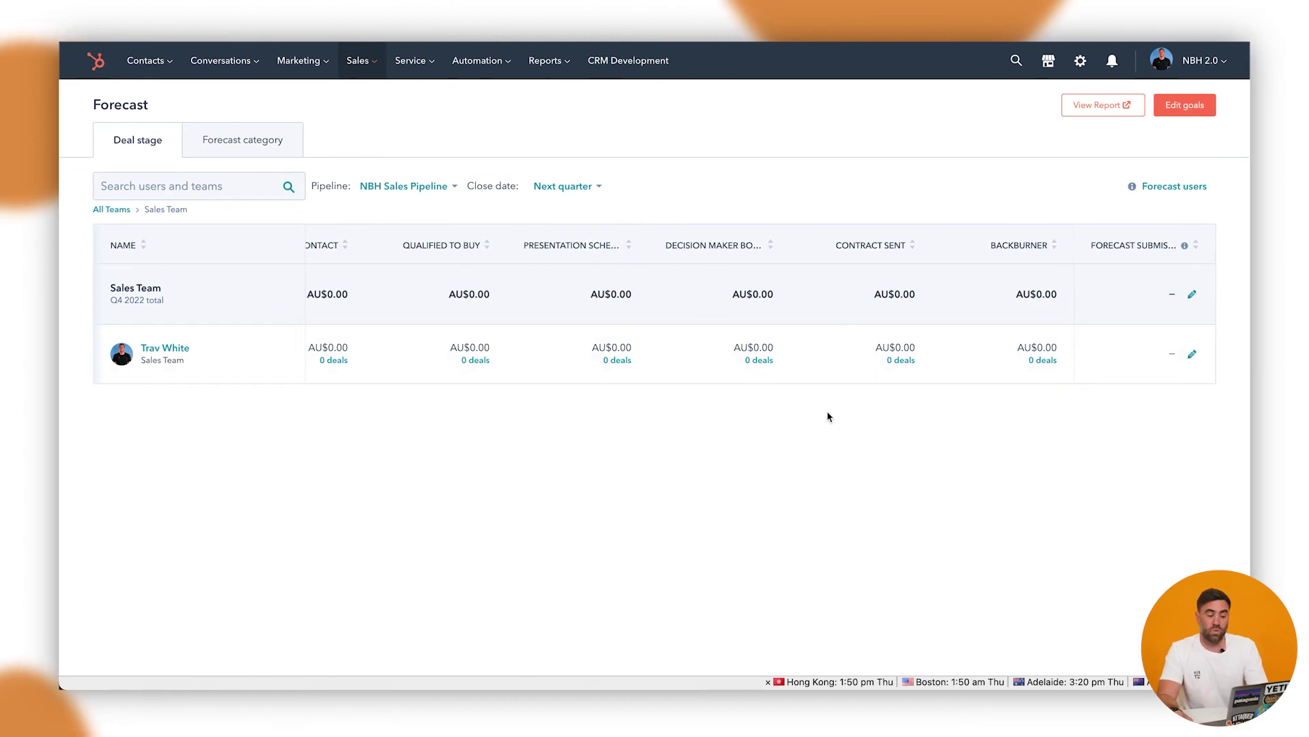
scroll(785, 321, left, 5)
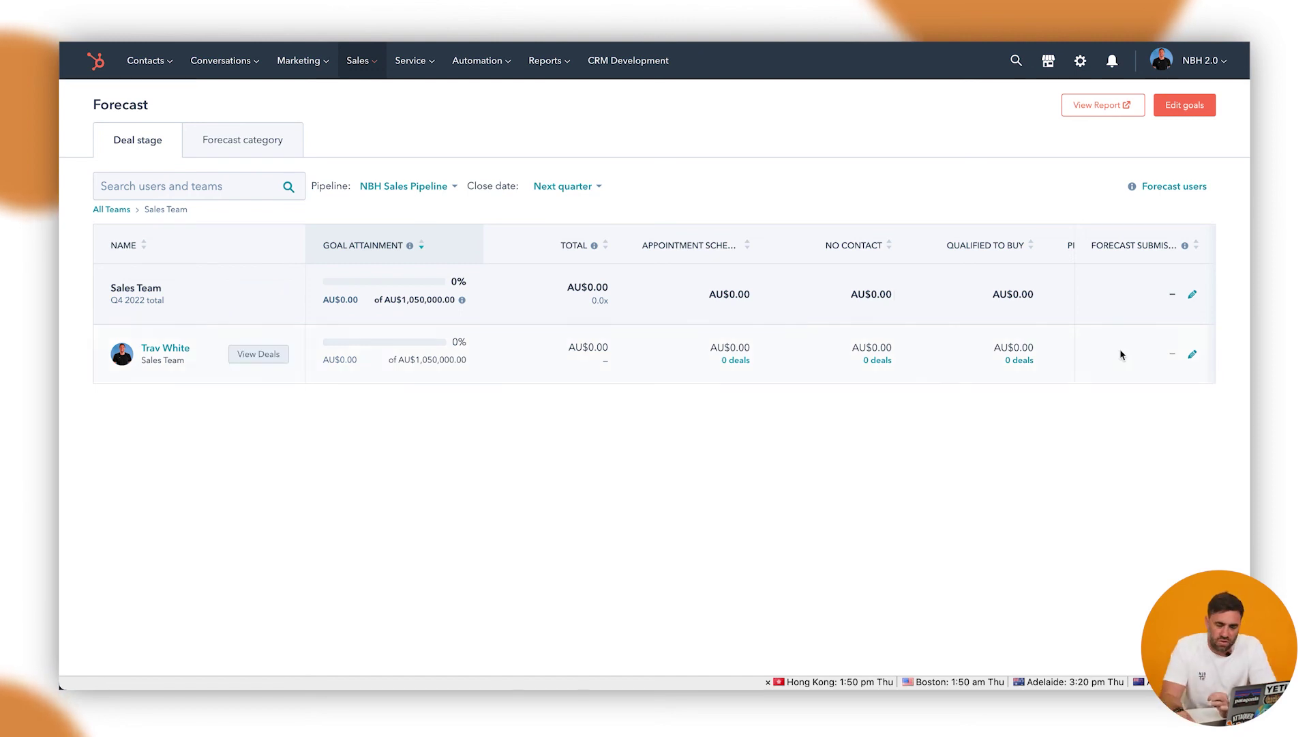
- Fill the rep's October 2022 forecast submission with 300,000 and the note 'Lost a deal i had covid.'
click(1193, 356)
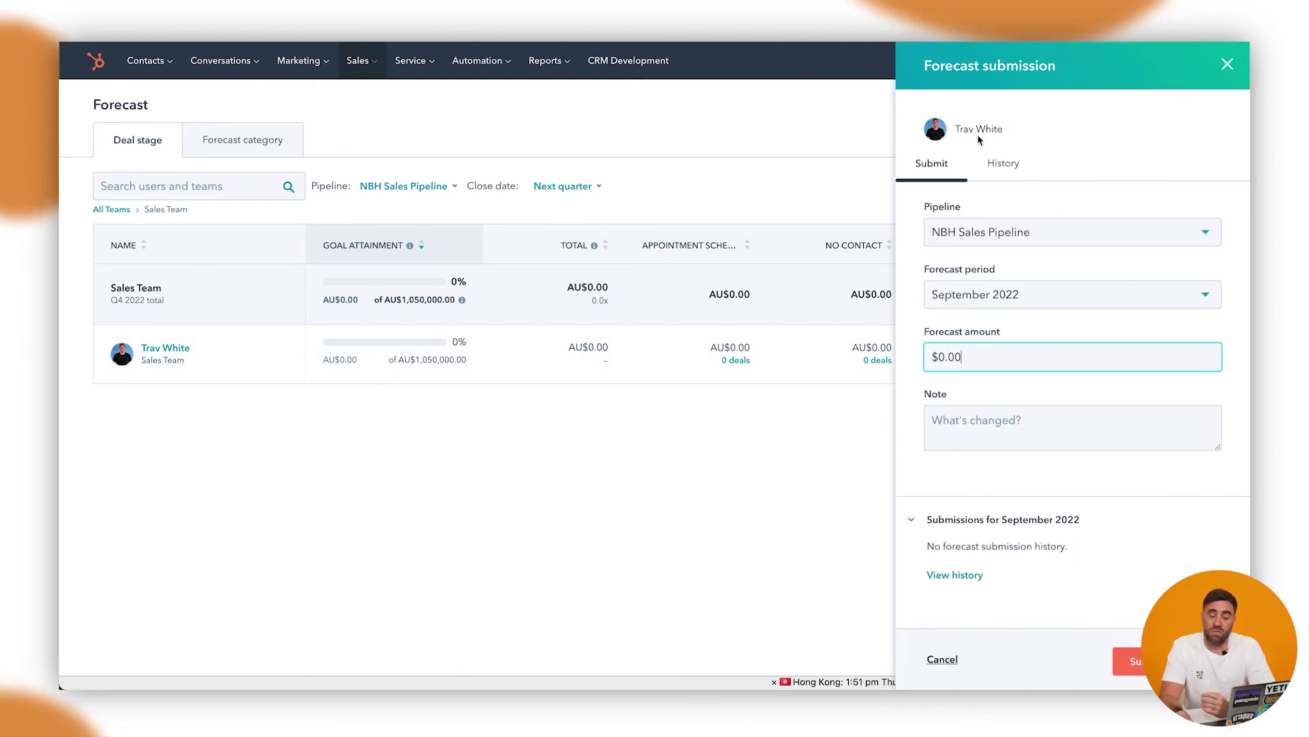
click(1023, 294)
click(1008, 401)
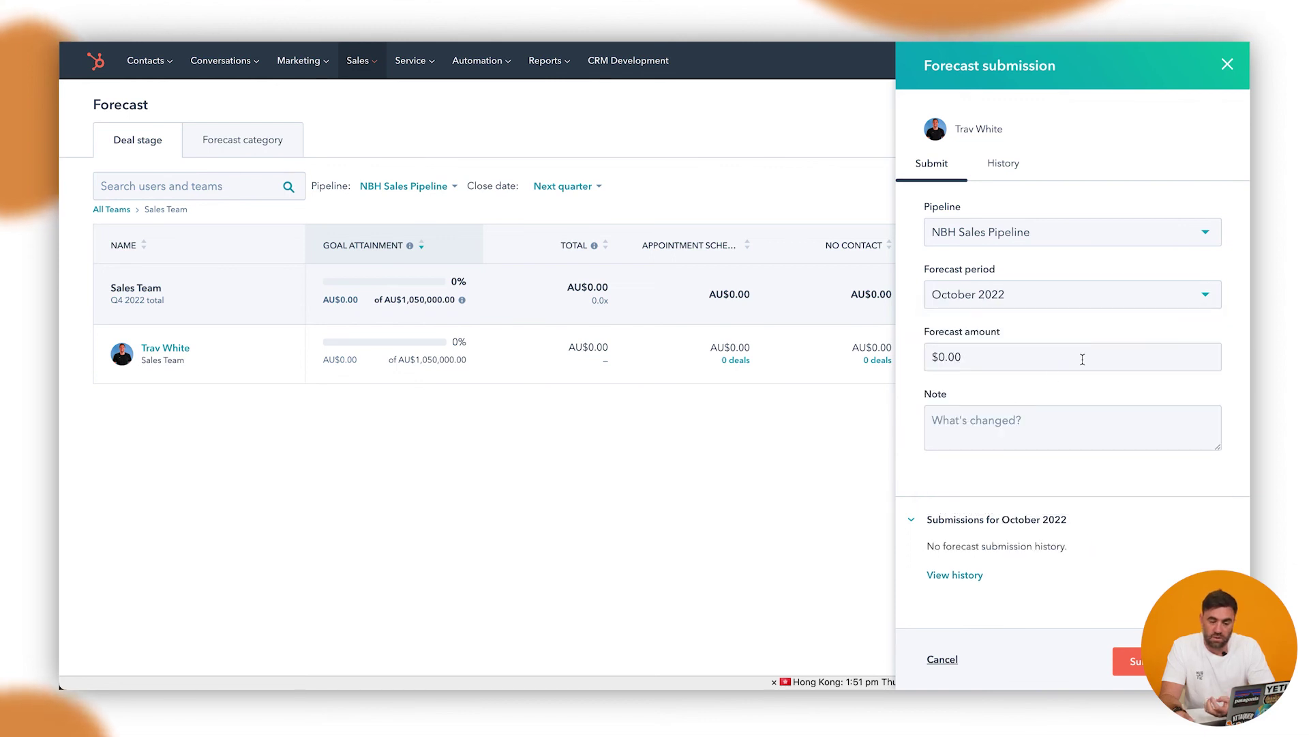
drag(1072, 356, 935, 356)
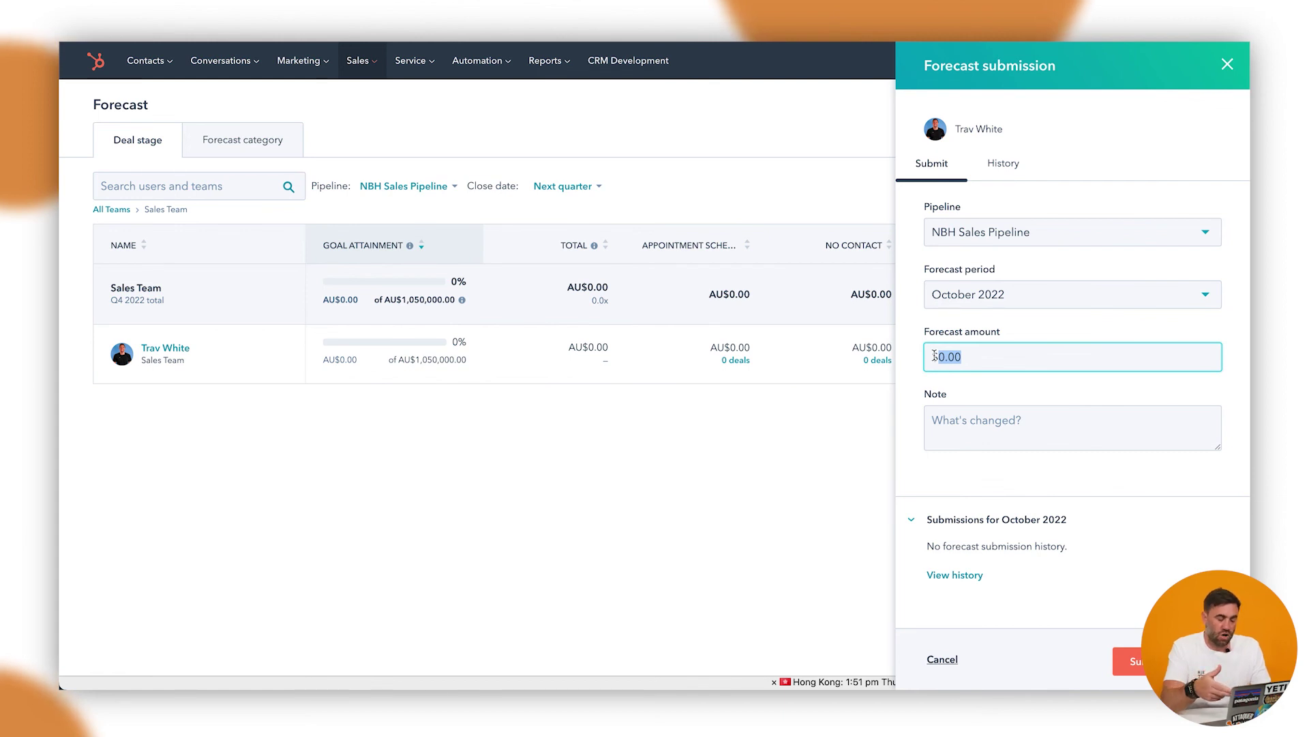
text(300,0)
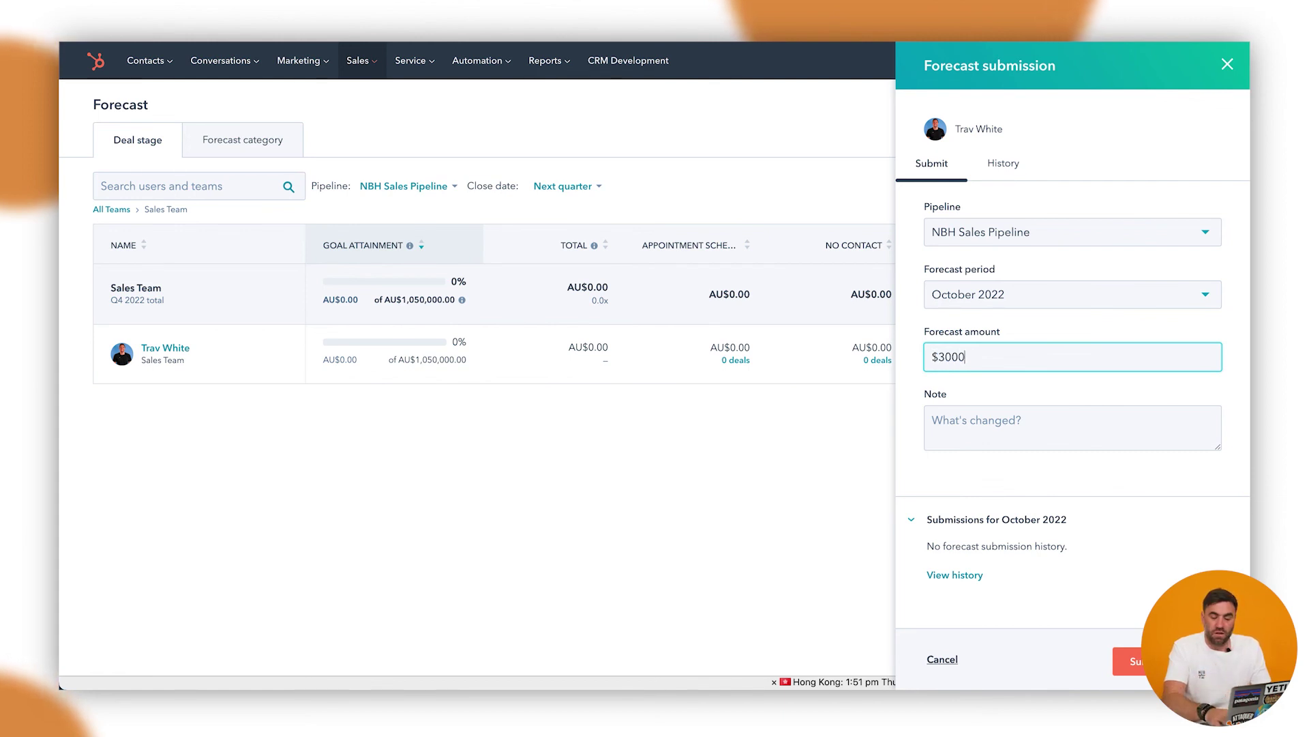
text(00)
key(Tab)
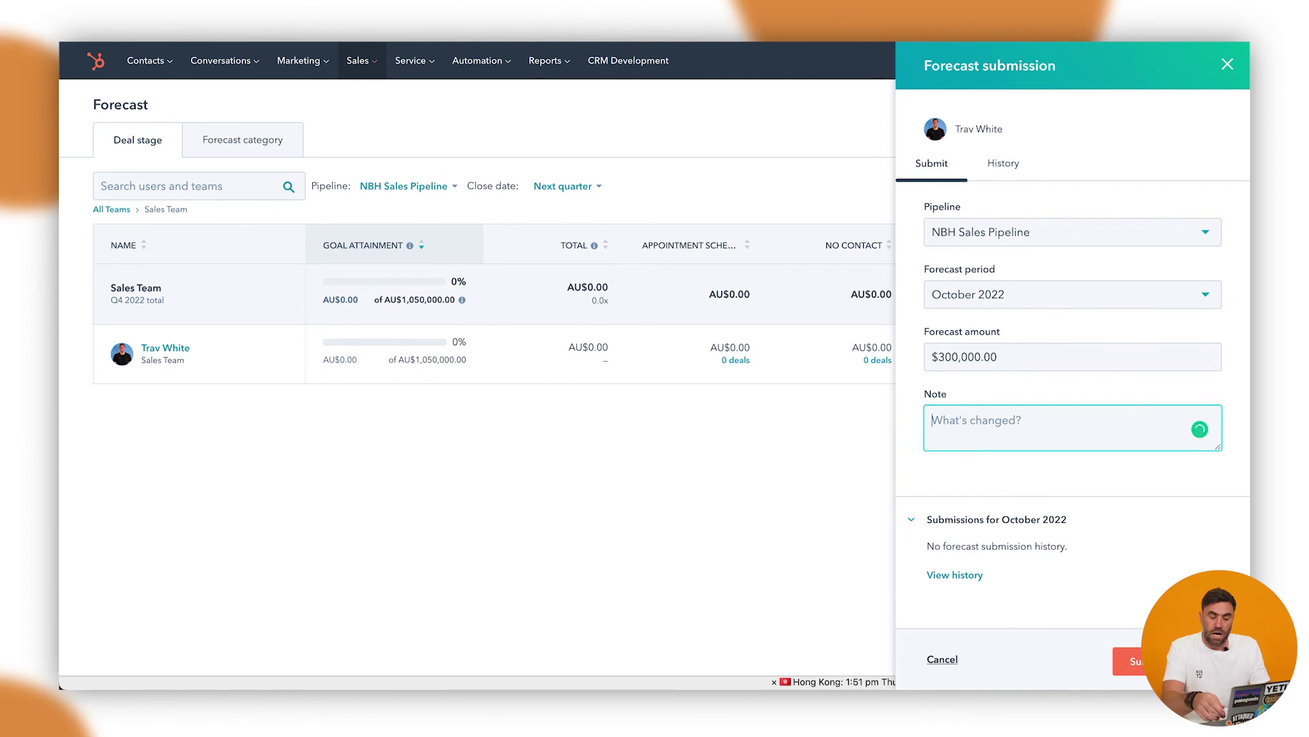
text(Lost)
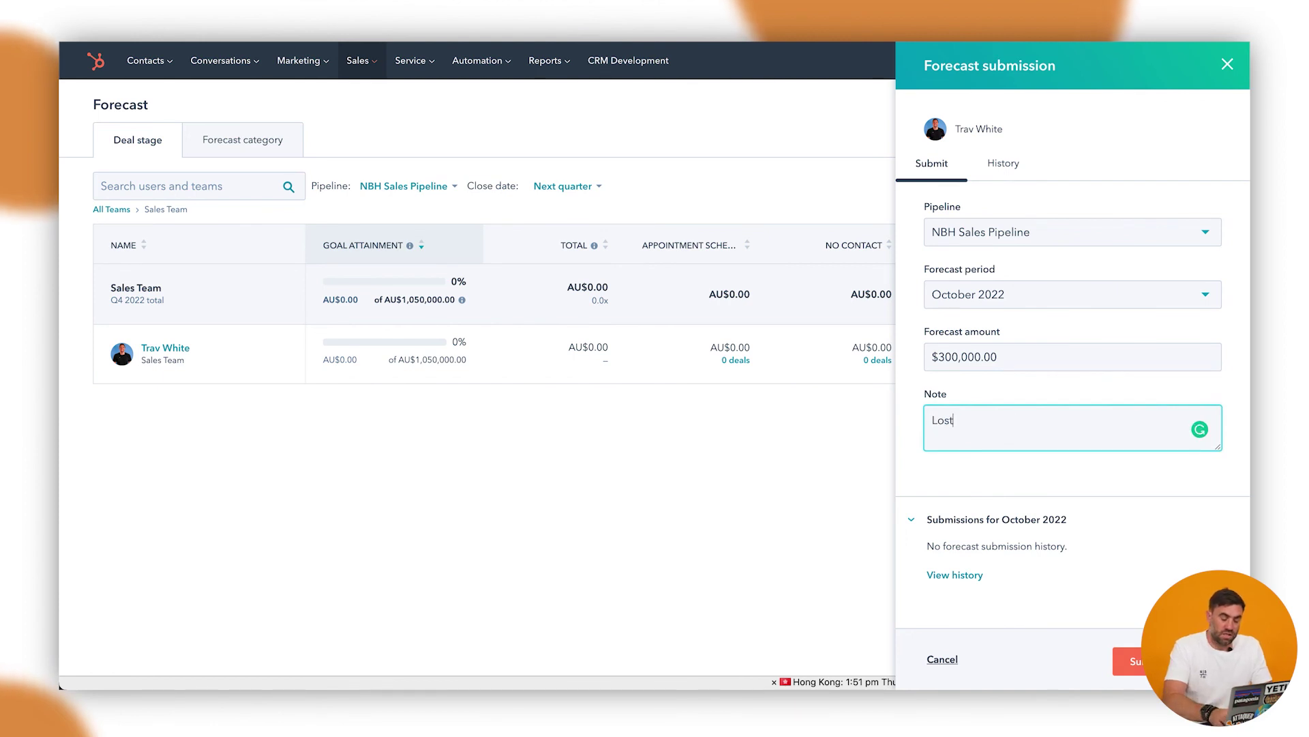
text( a deal i)
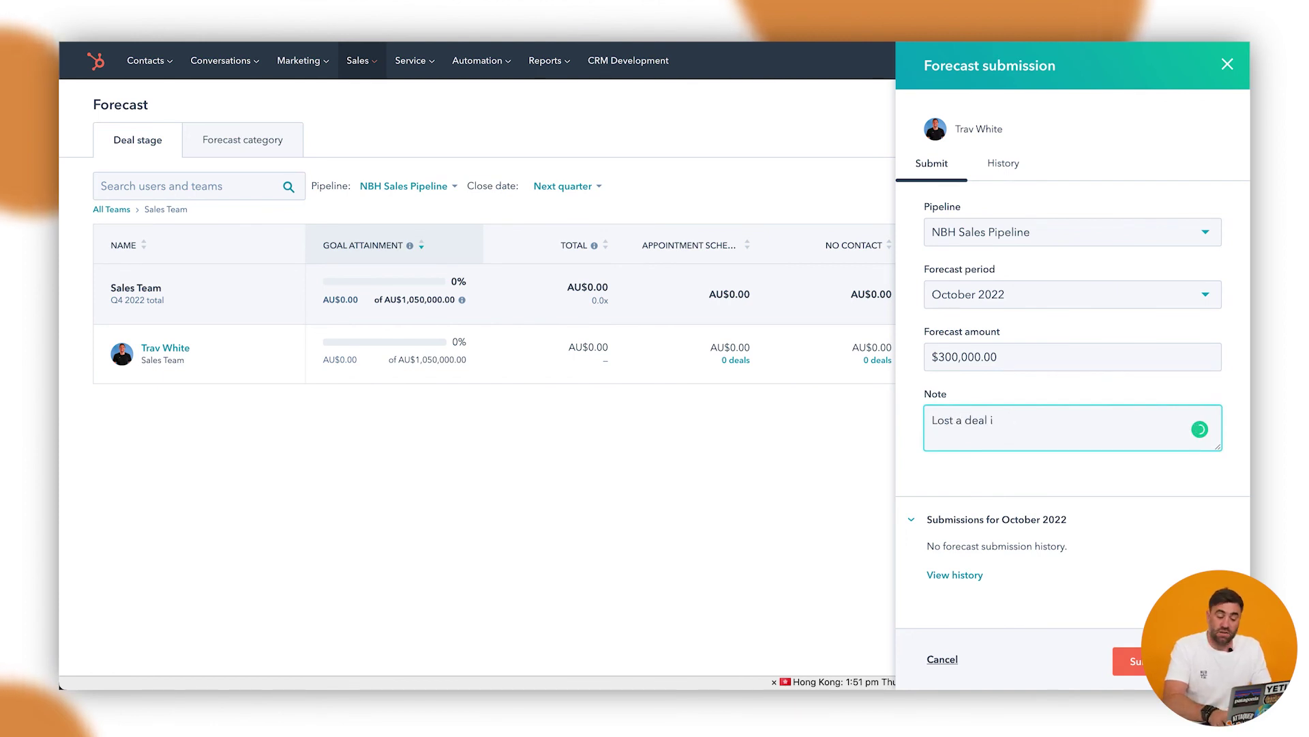
text( wa covid.)
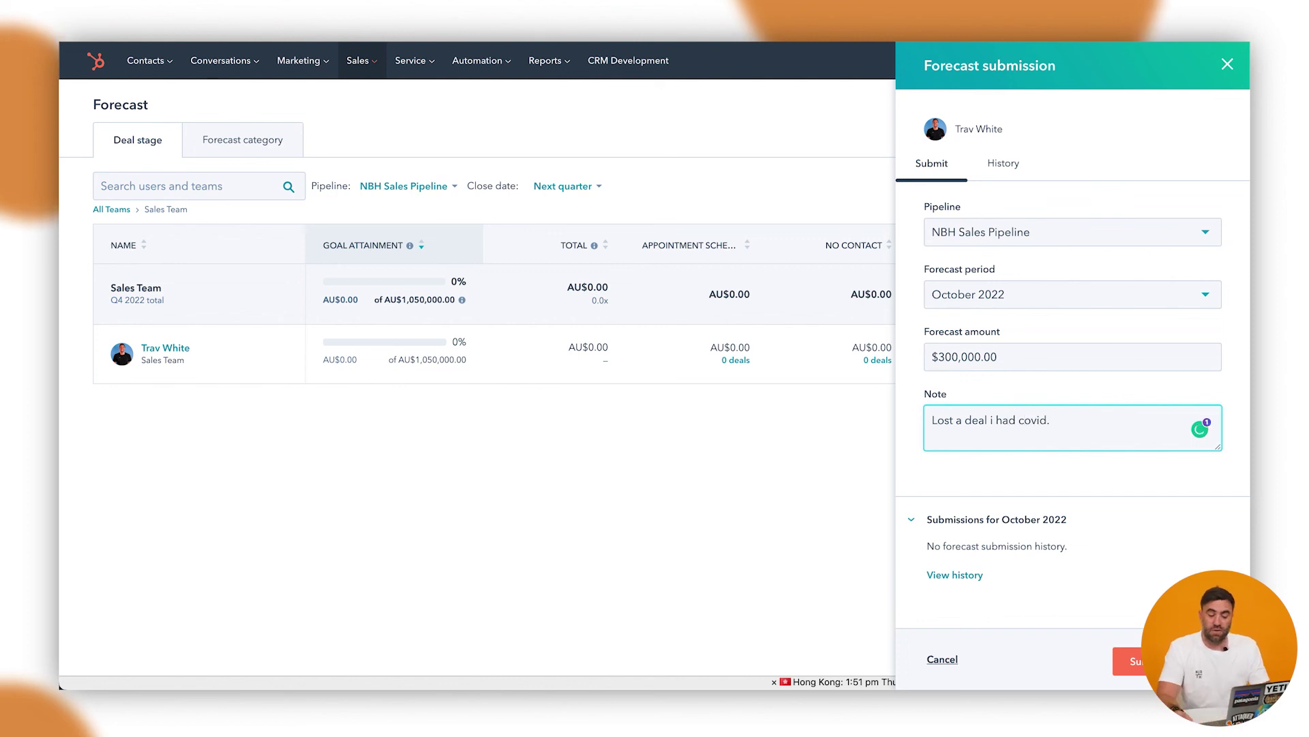
scroll(1102, 538, down, 2)
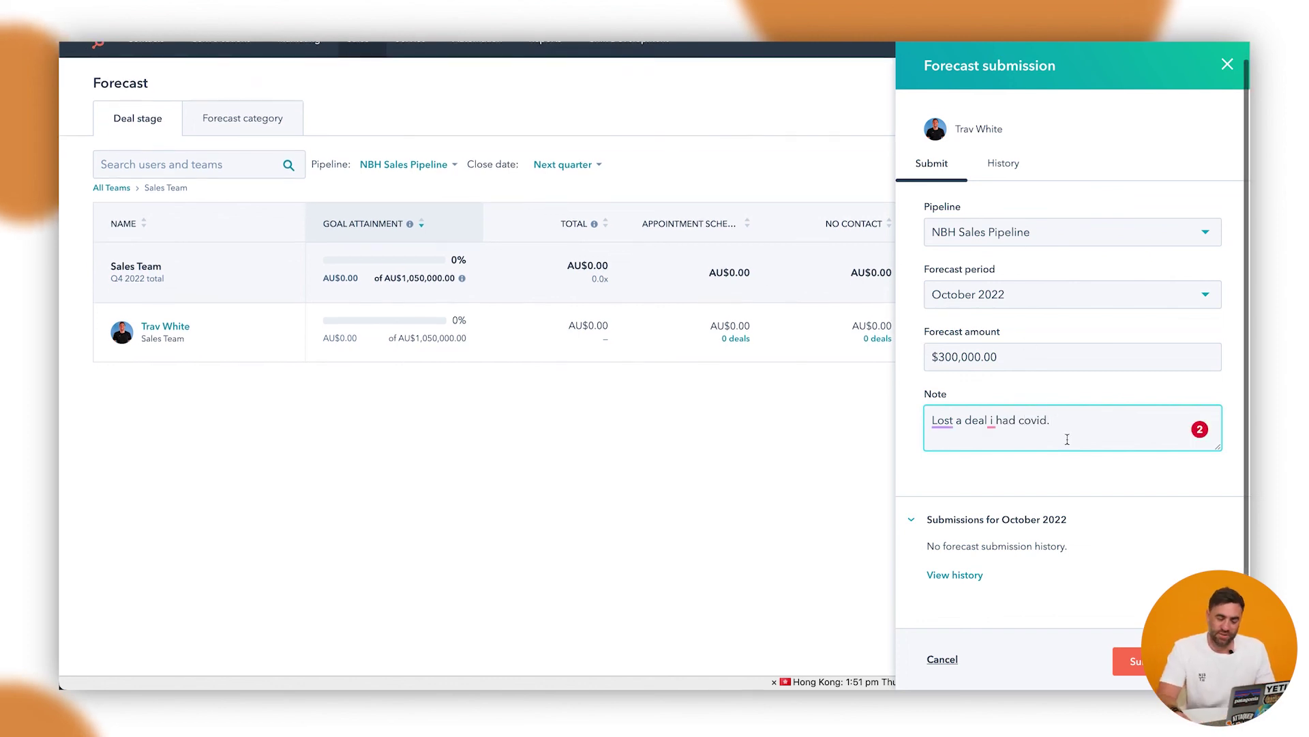
- Submit the $300,000.00 October 2022 forecast entry
click(1102, 538)
click(1122, 660)
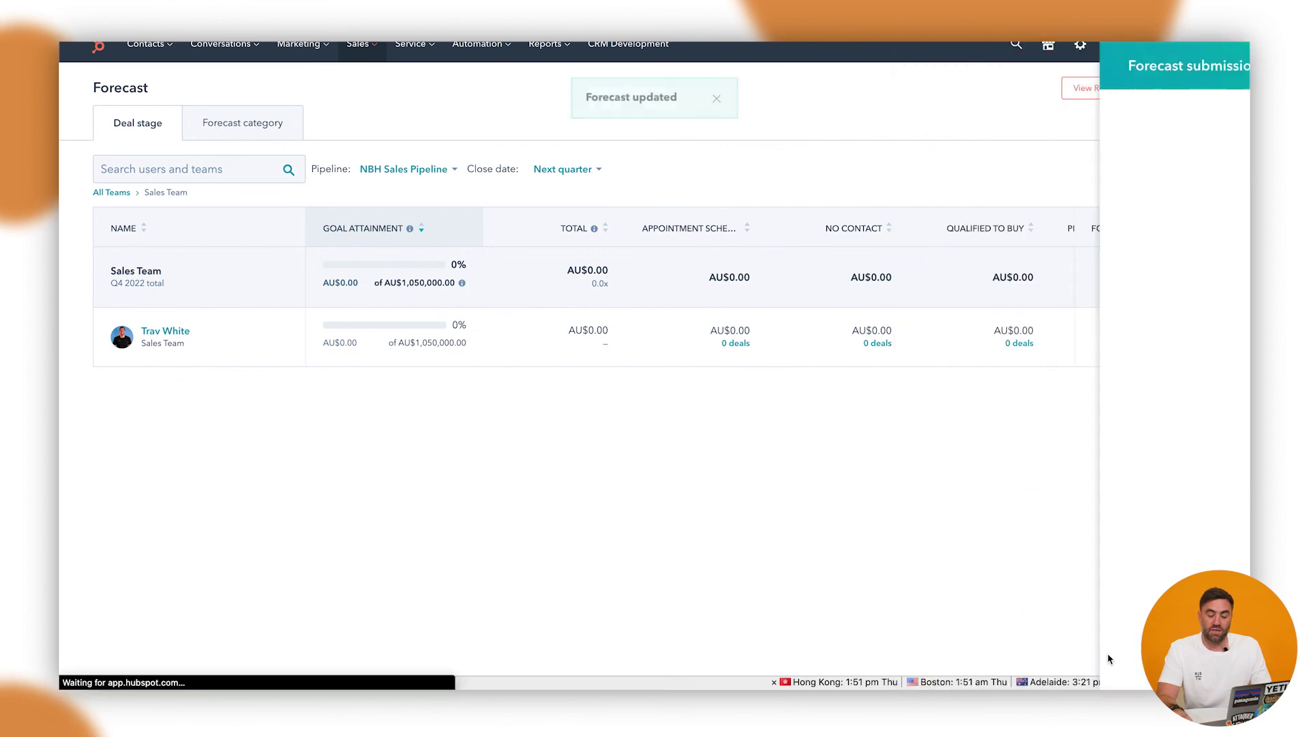